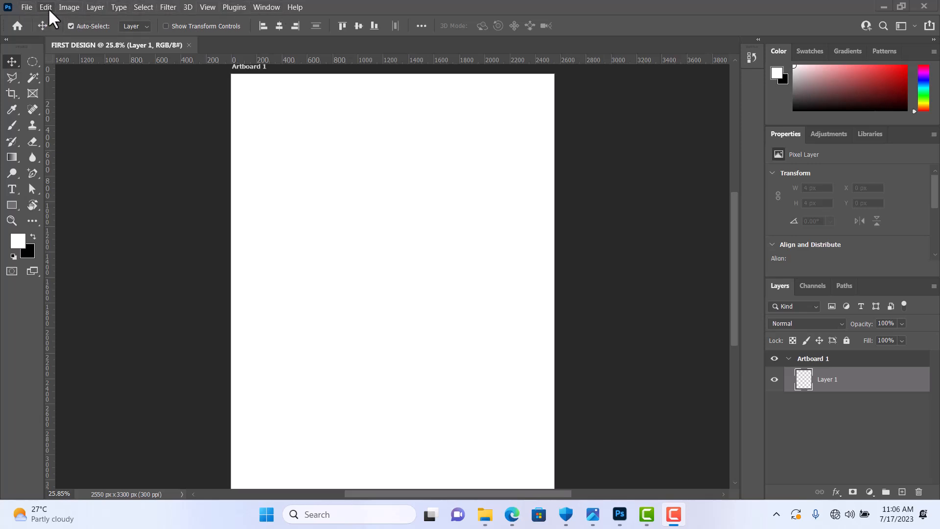
pyautogui.click(64, 7)
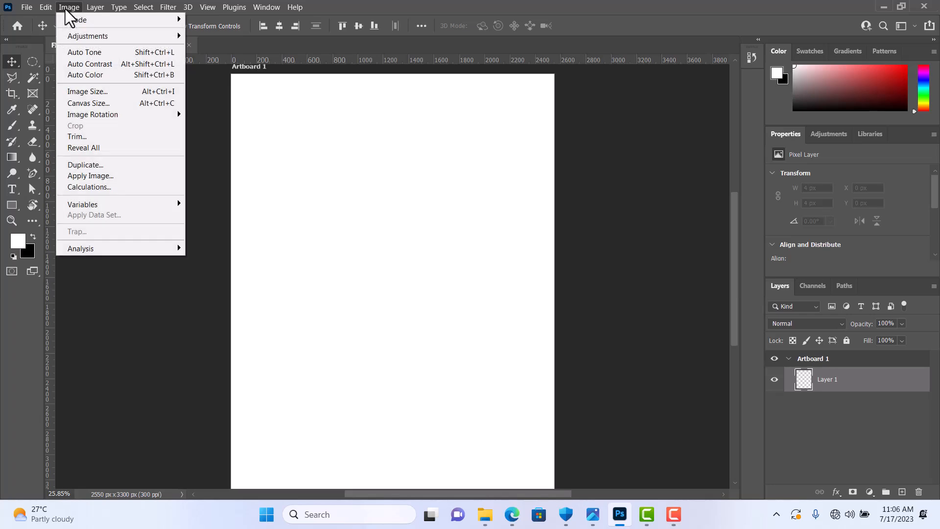
pyautogui.click(62, 7)
pyautogui.click(93, 7)
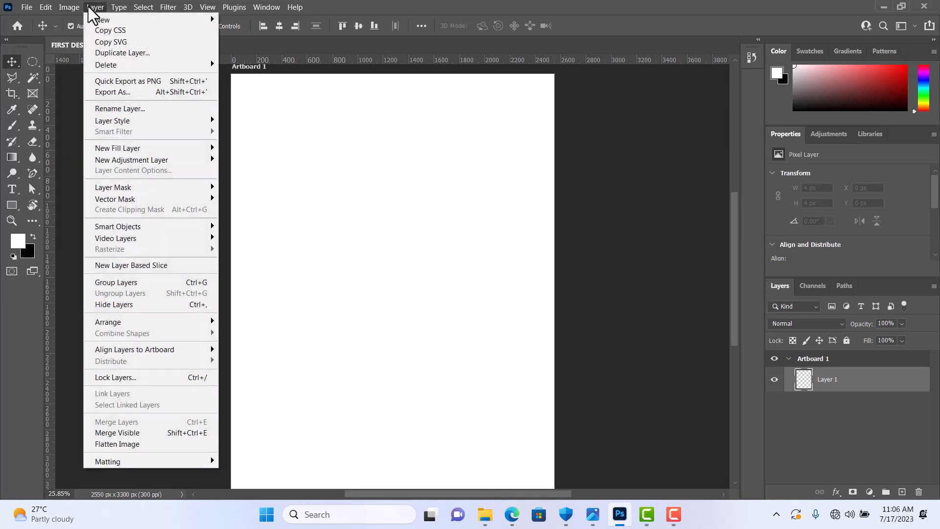
pyautogui.click(91, 7)
pyautogui.click(113, 5)
pyautogui.click(114, 5)
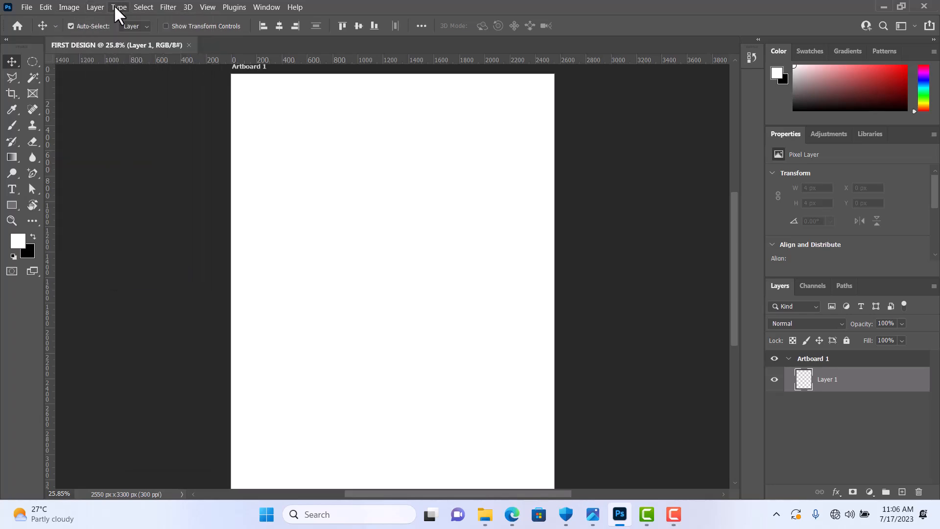
pyautogui.click(138, 7)
pyautogui.click(142, 7)
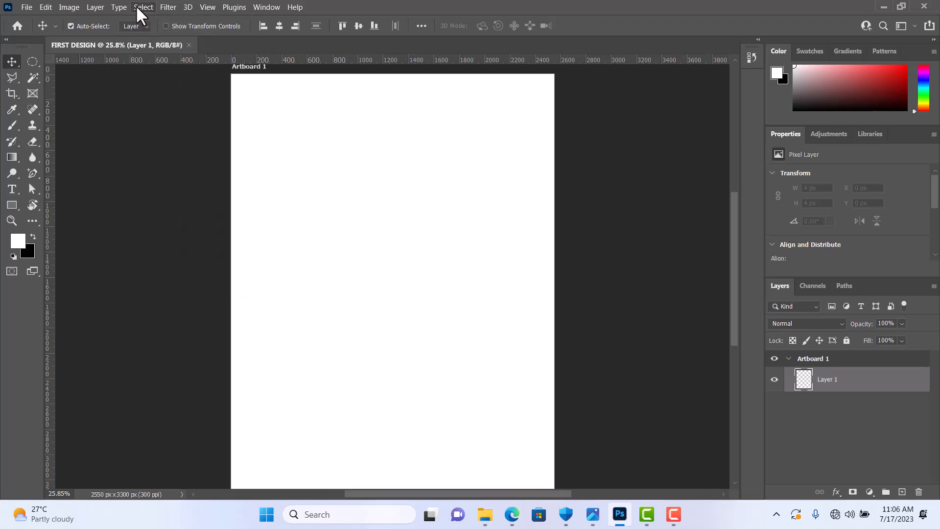
pyautogui.click(167, 7)
pyautogui.click(167, 7)
pyautogui.click(295, 6)
pyautogui.click(339, 2)
pyautogui.click(125, 6)
pyautogui.moveTo(24, 9)
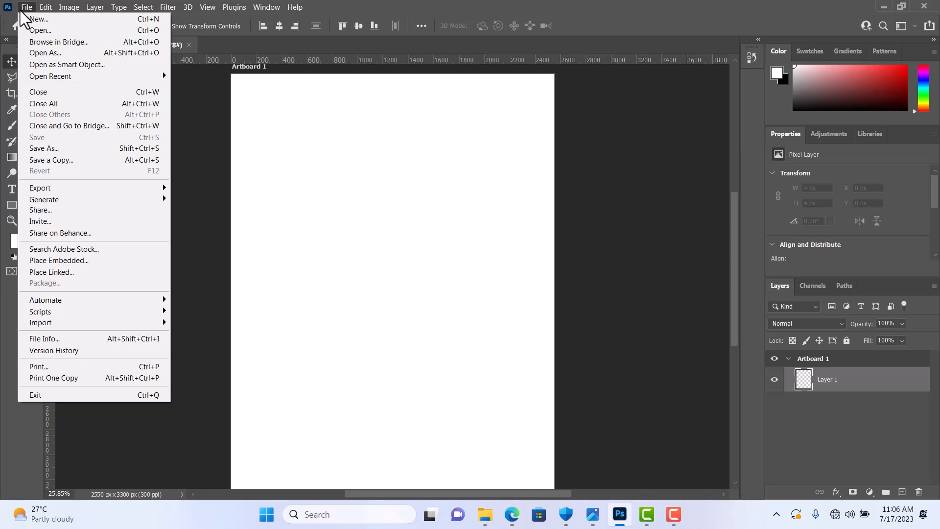
pyautogui.click(338, 1)
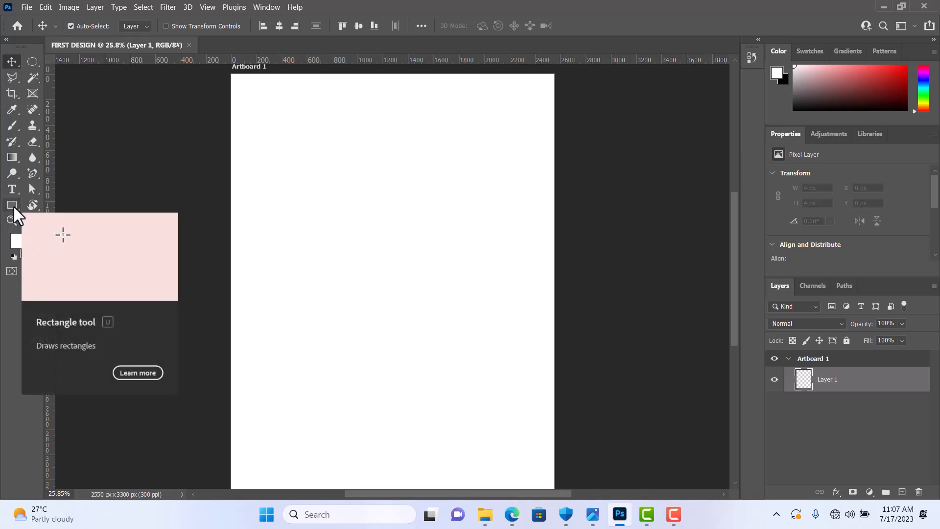
# Step: Examine the tool variants grouped with the Move, Polygonal Lasso, Crop, Brush and History Brush tools
pyautogui.click(14, 58)
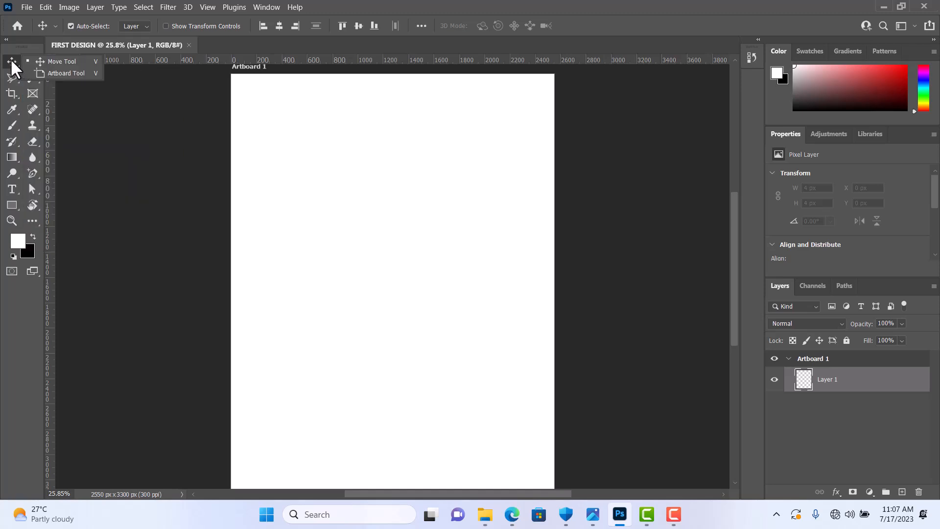
pyautogui.click(9, 62)
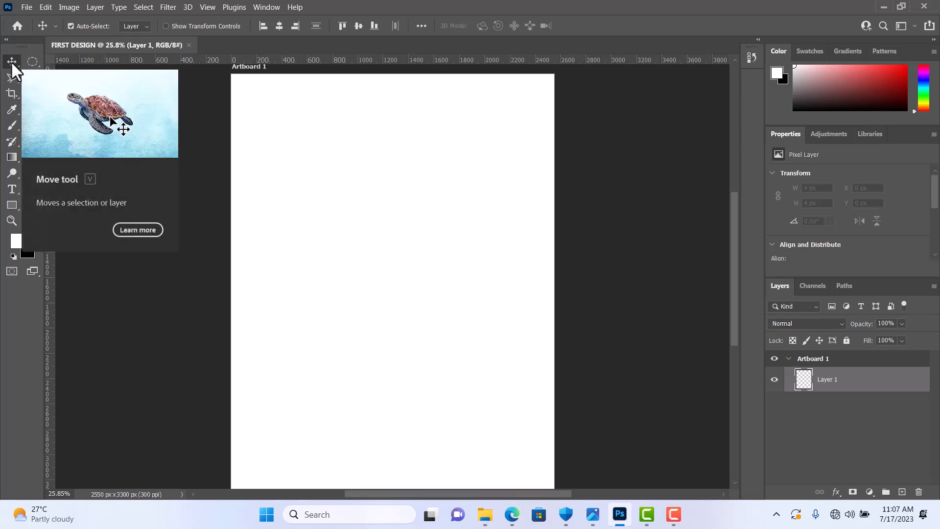
pyautogui.click(11, 63)
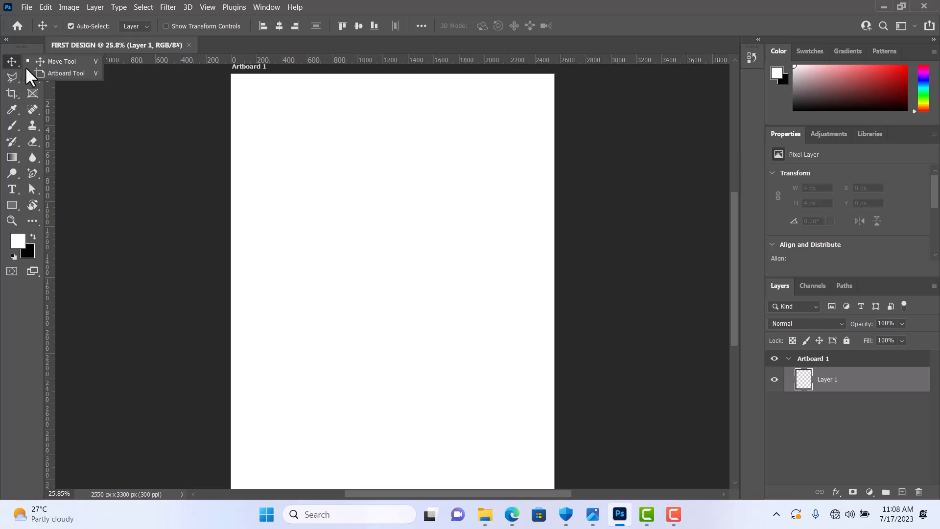
pyautogui.click(16, 77)
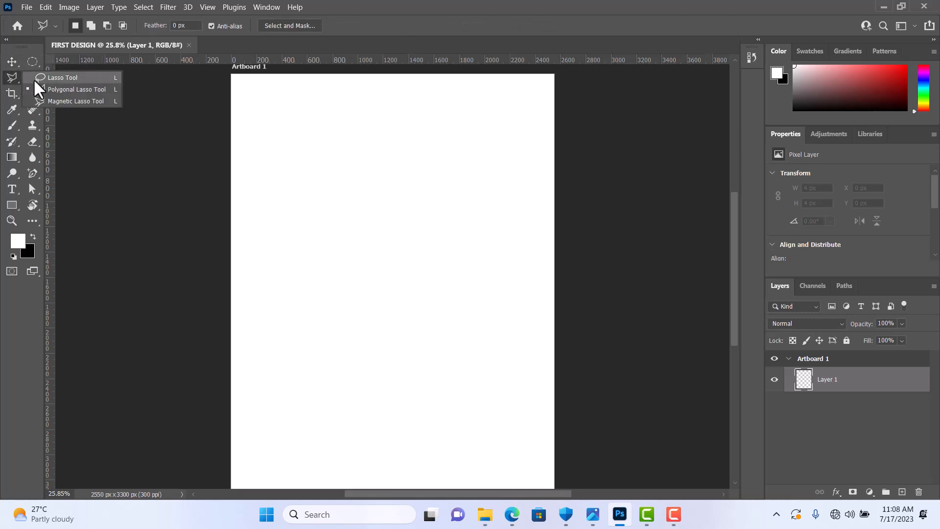
pyautogui.click(18, 93)
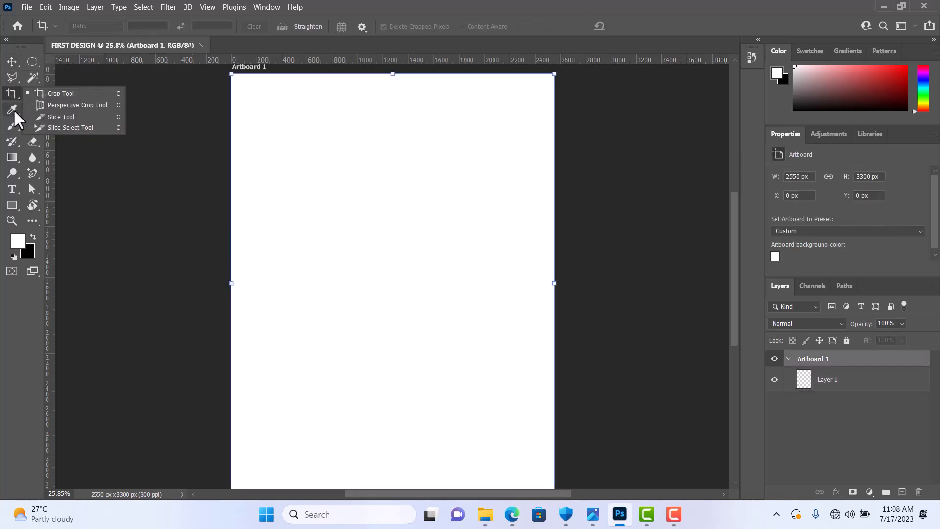
pyautogui.click(16, 108)
pyautogui.click(16, 124)
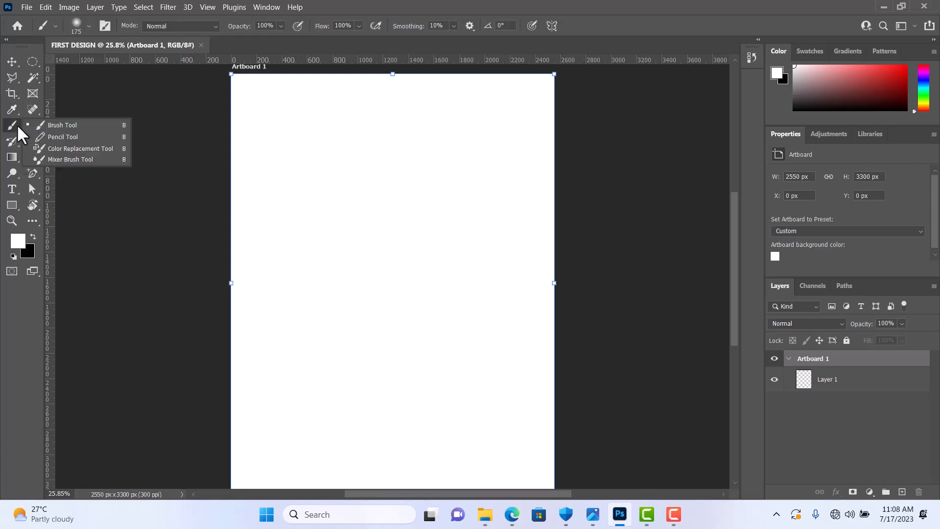
pyautogui.click(13, 138)
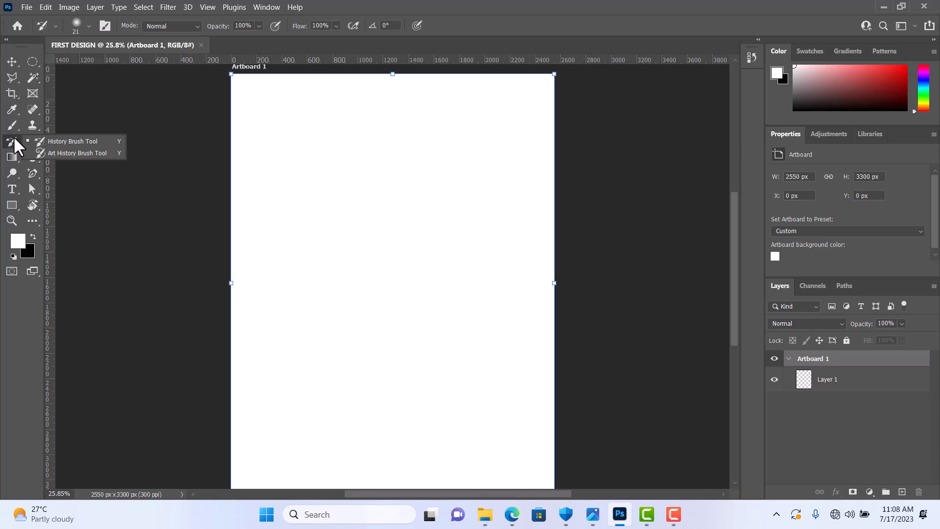
pyautogui.click(11, 61)
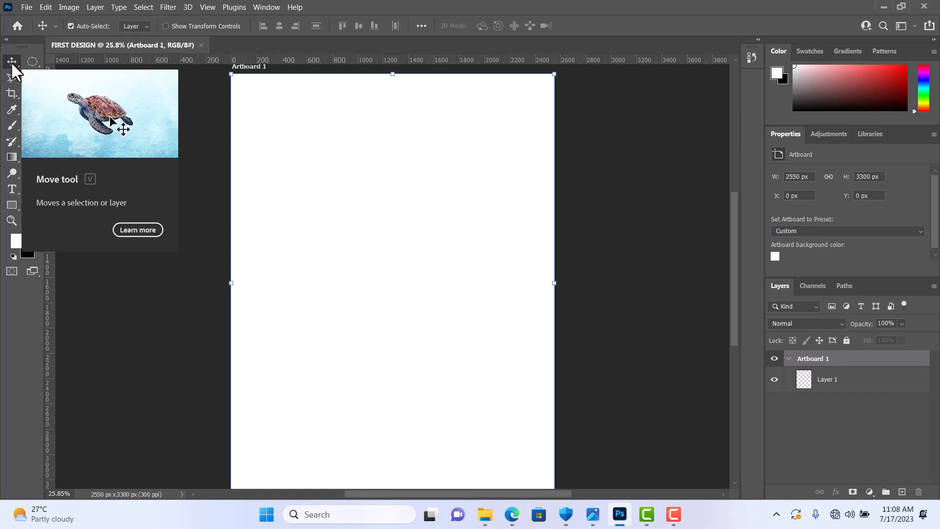
pyautogui.moveTo(10, 60); pyautogui.dragTo(11, 61)
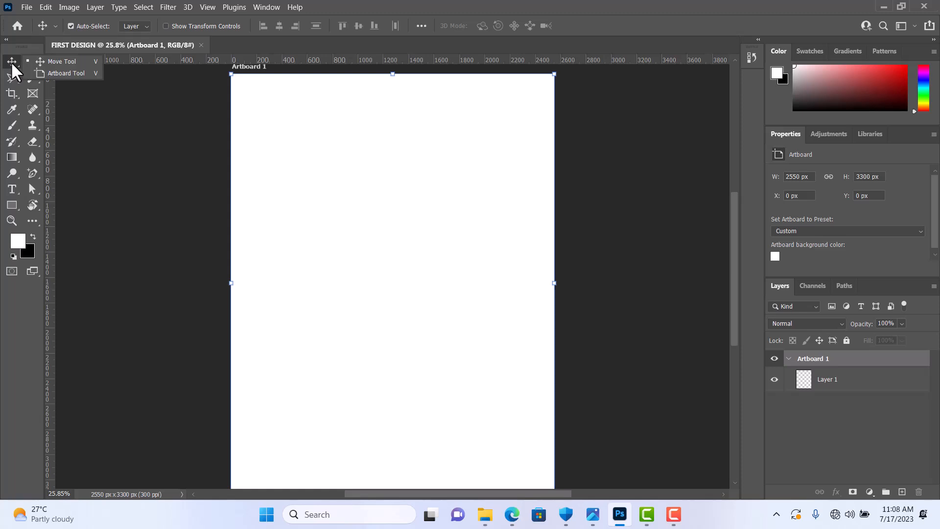
pyautogui.click(11, 61)
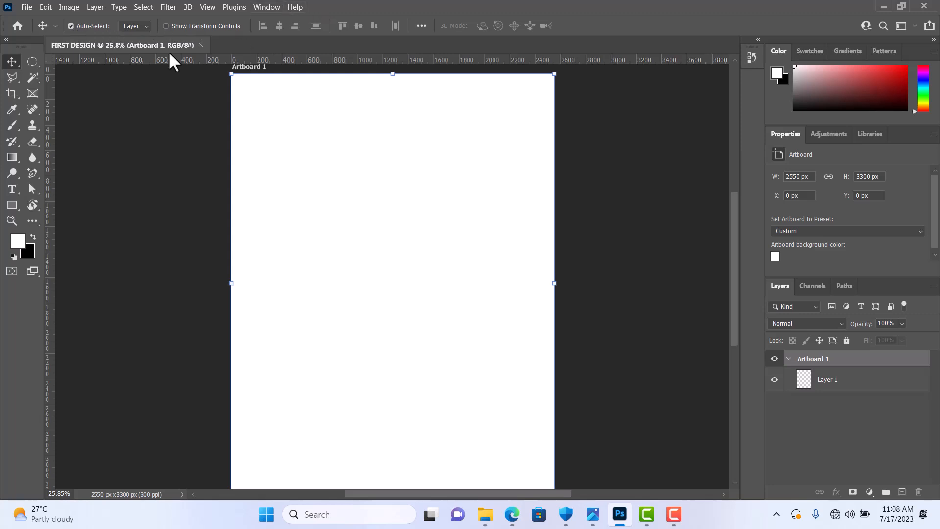
# Step: Compare the settings offered by the Polygonal Lasso, Crop, Eyedropper, Brush, Gradient, Frame, Elliptical Marquee and Move tools
pyautogui.click(11, 77)
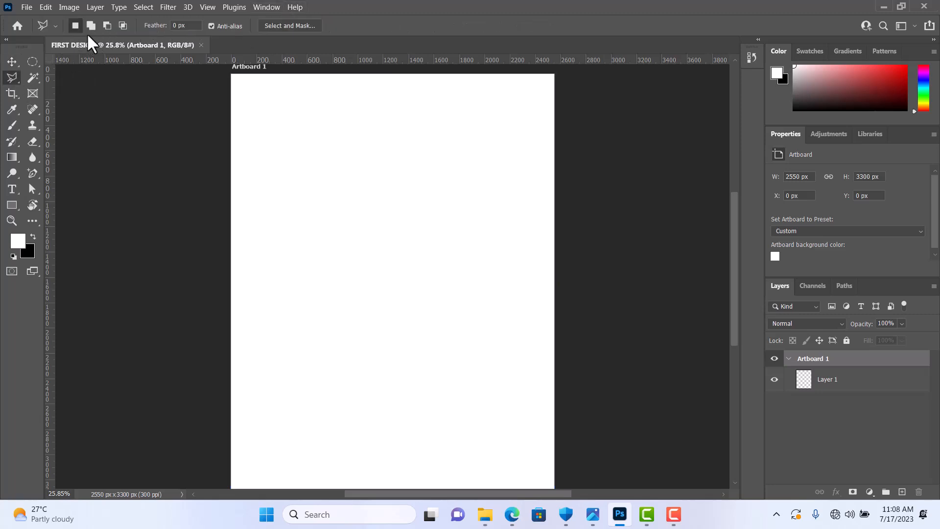
pyautogui.click(9, 94)
pyautogui.click(8, 115)
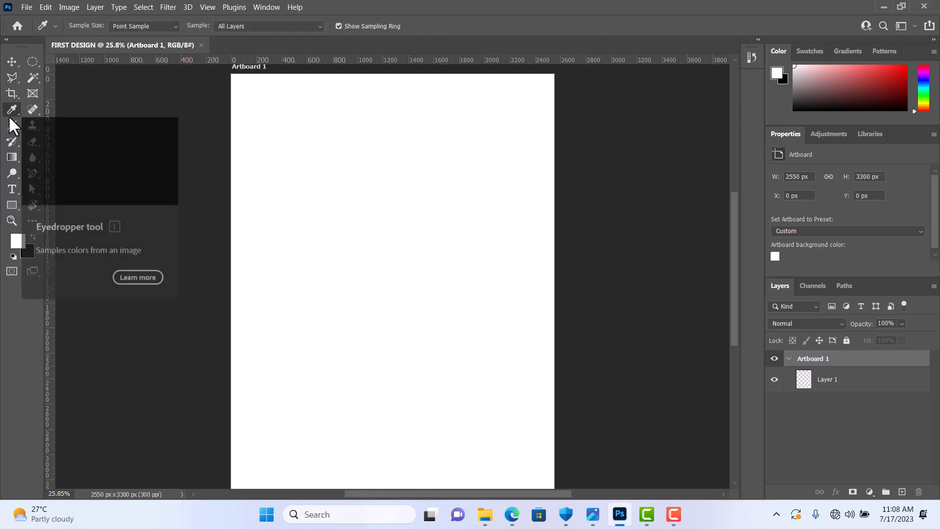
pyautogui.click(10, 128)
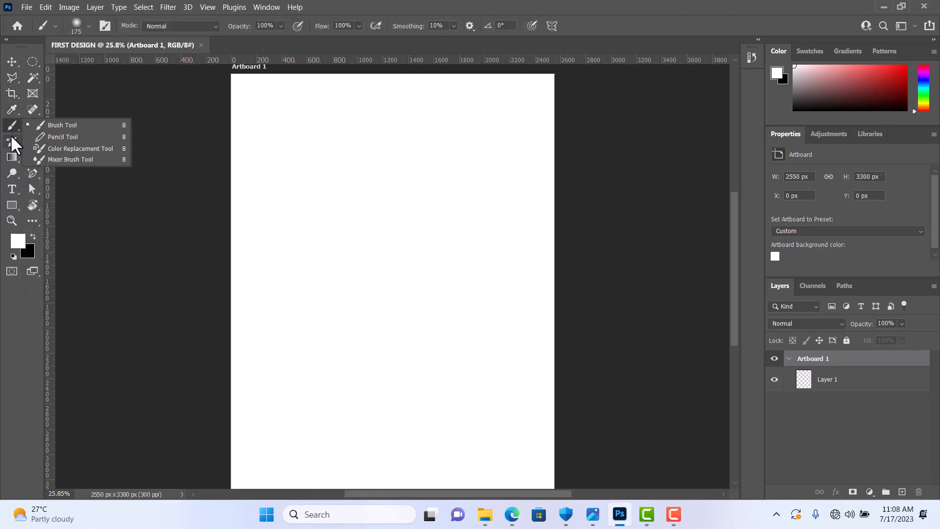
pyautogui.click(10, 139)
pyautogui.click(11, 157)
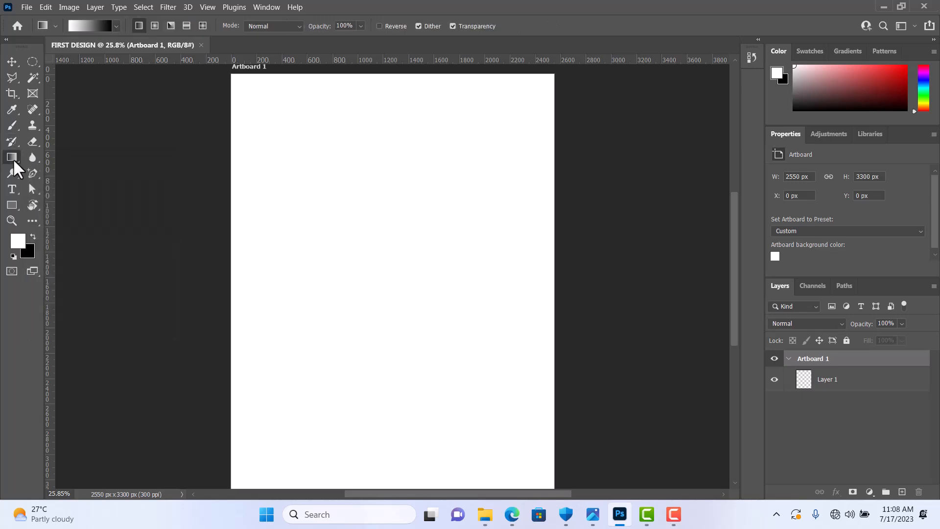
pyautogui.click(32, 94)
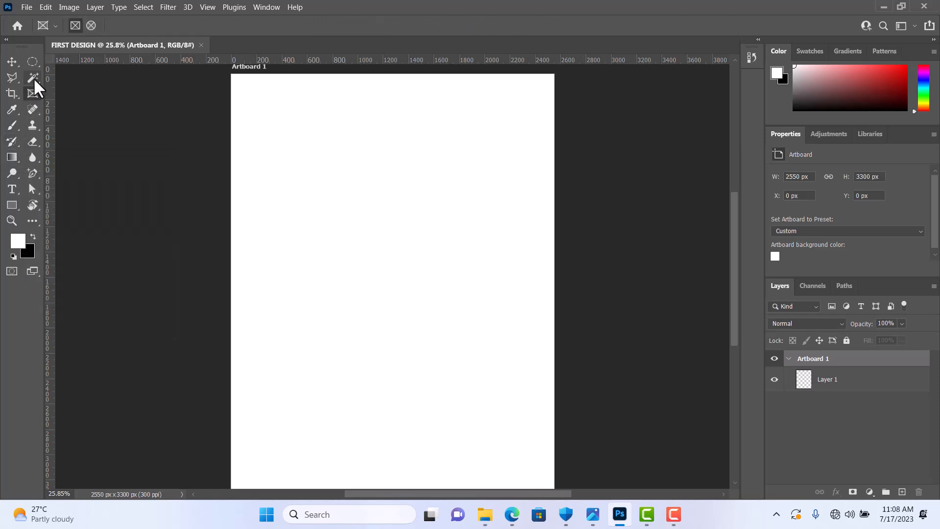
pyautogui.click(33, 77)
pyautogui.click(33, 64)
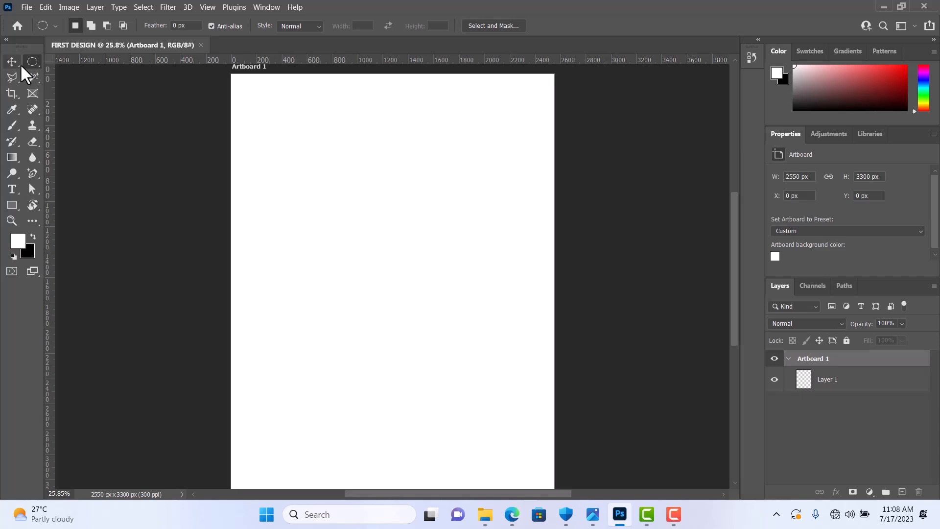
pyautogui.click(20, 64)
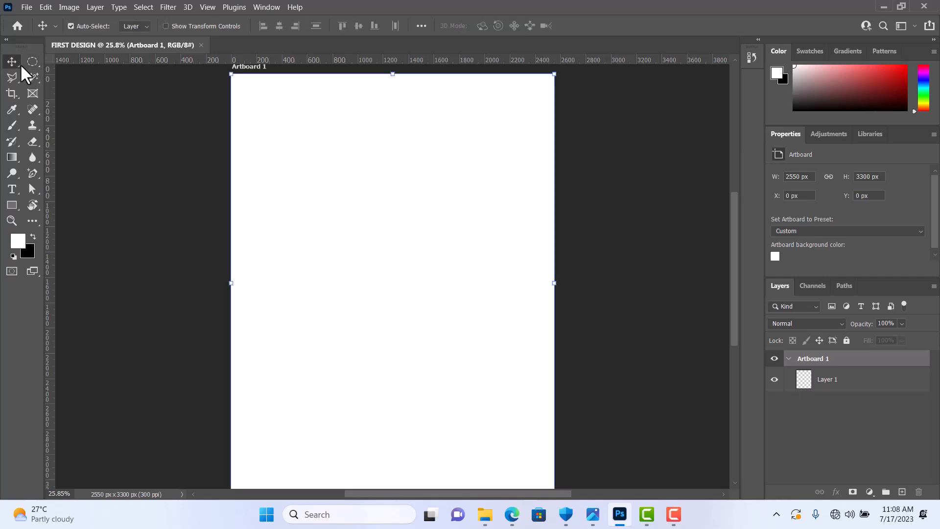
pyautogui.click(10, 95)
pyautogui.click(15, 119)
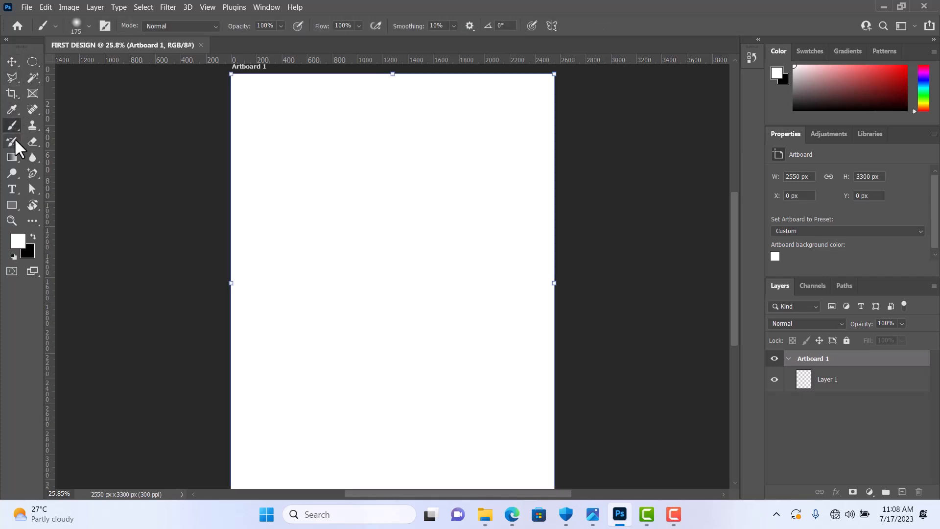
pyautogui.click(13, 158)
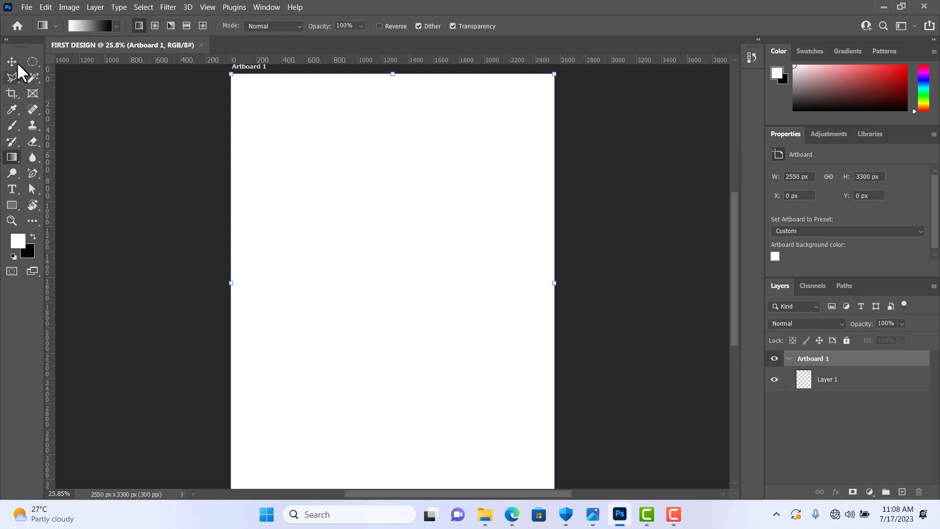
pyautogui.click(17, 62)
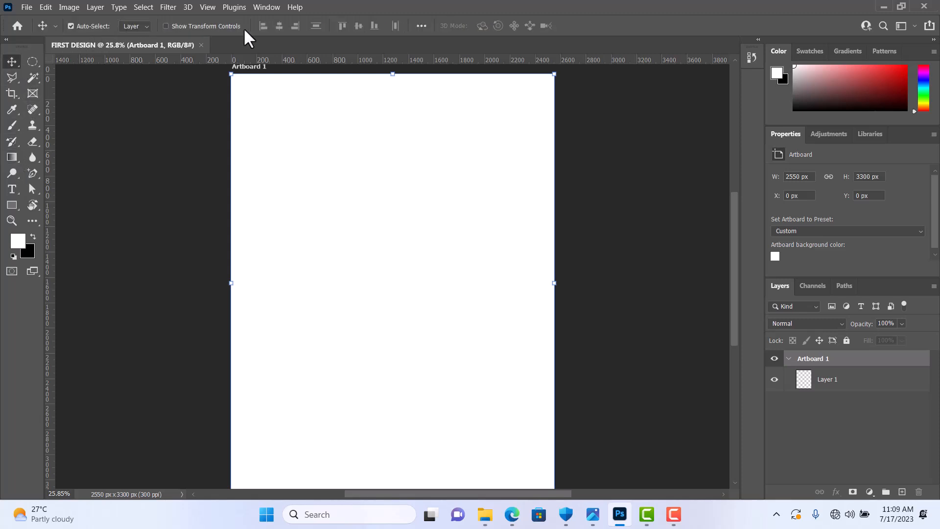
pyautogui.rightClick(15, 66)
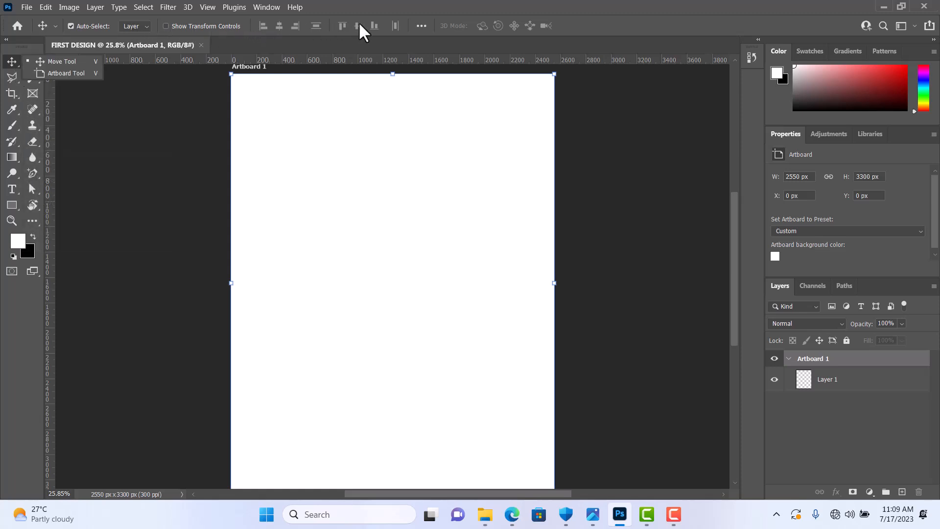
pyautogui.click(11, 78)
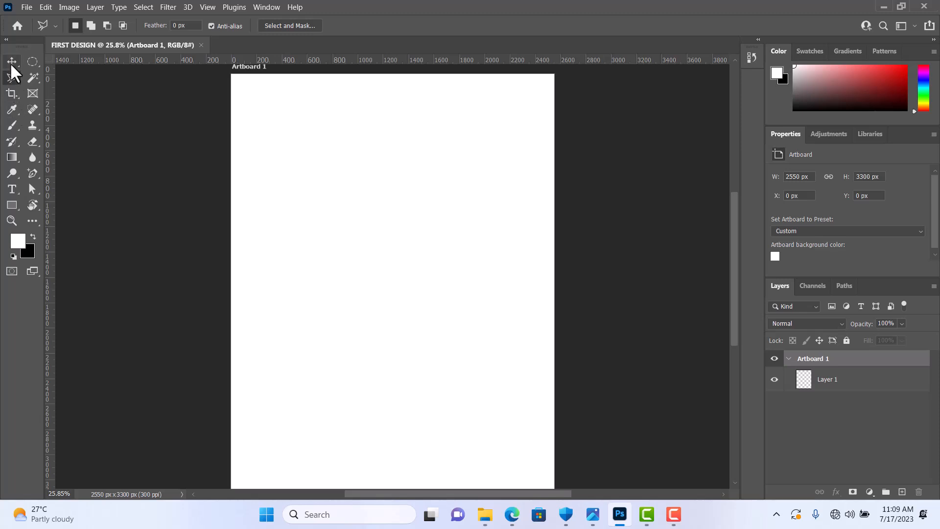
pyautogui.click(11, 62)
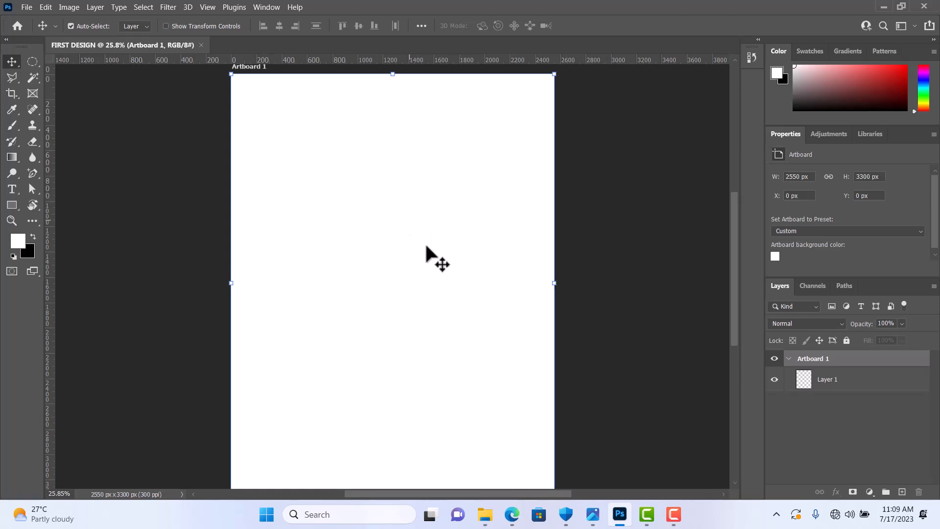
# Step: Place the portrait image PhotoRoom-20230708_161626 from the Downloads folder onto Artboard 1 at its fitted size
pyautogui.click(685, 511)
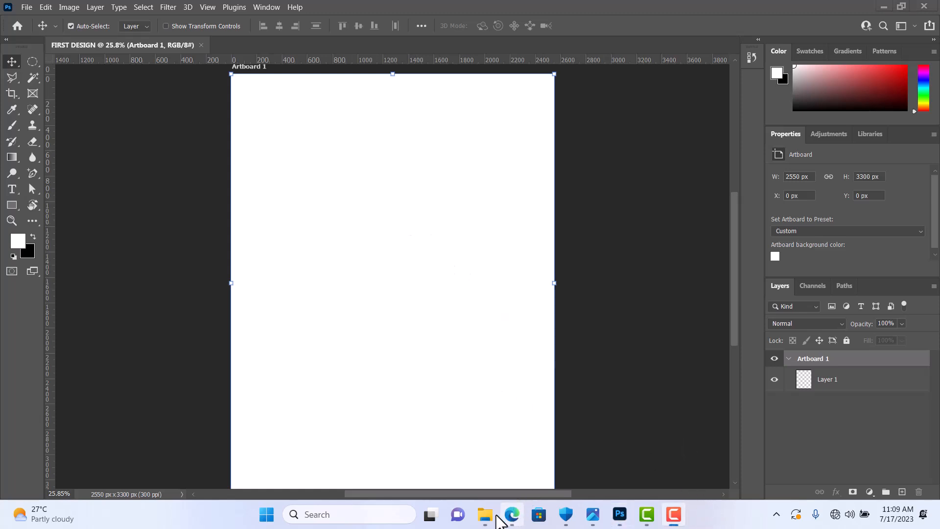
pyautogui.moveTo(488, 522)
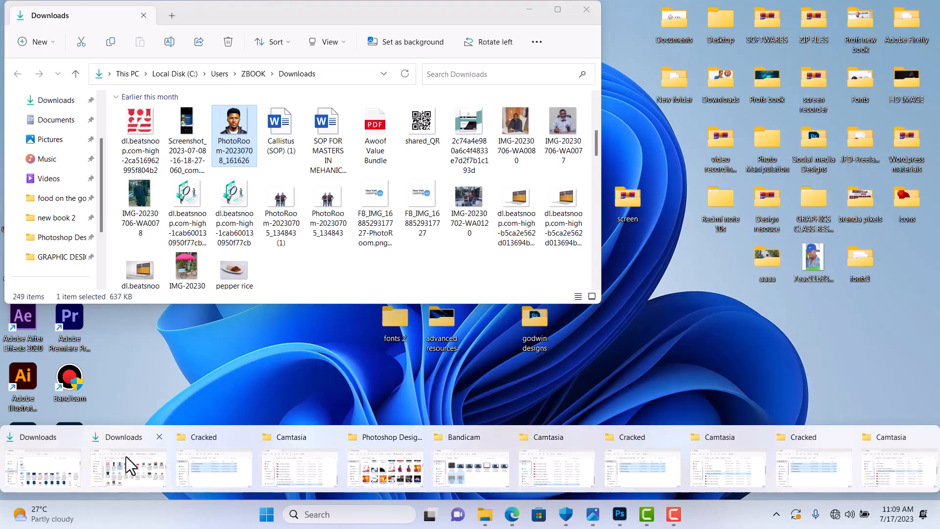
pyautogui.click(125, 456)
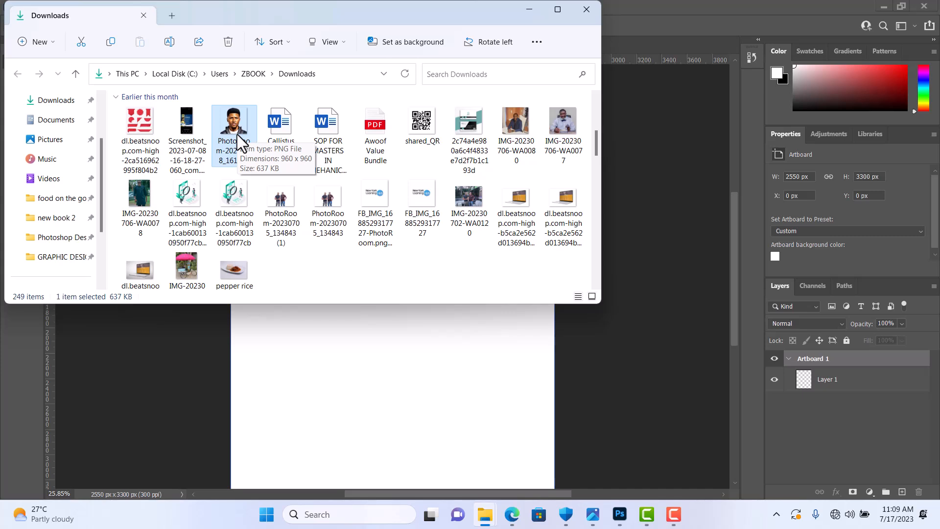
pyautogui.moveTo(239, 142); pyautogui.dragTo(320, 348)
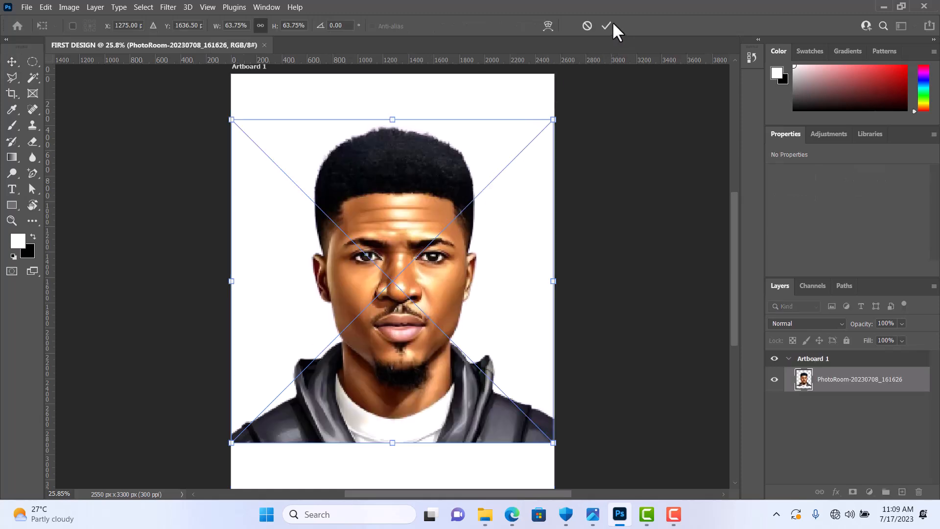
pyautogui.click(606, 25)
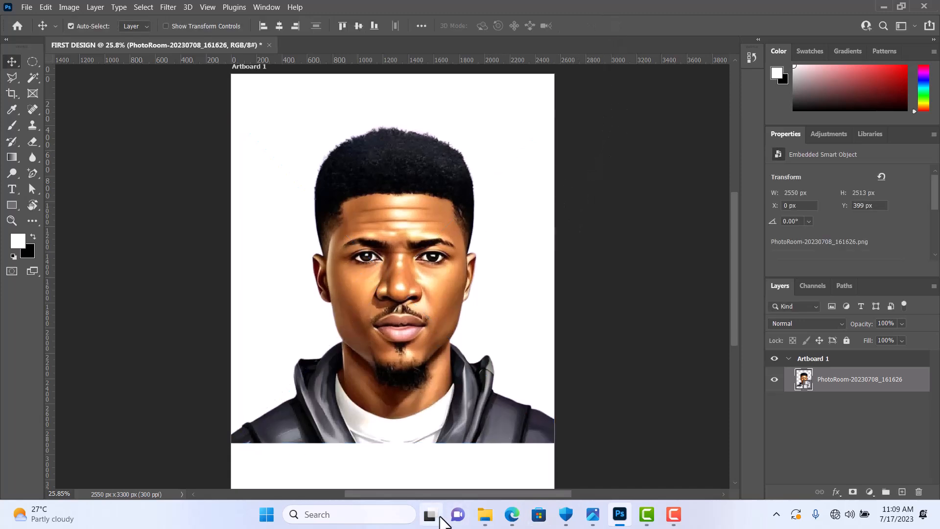
# Step: Place the photo IMG_20230610_123022 from the Downloads folder onto Artboard 1 at its fitted size
pyautogui.moveTo(481, 523)
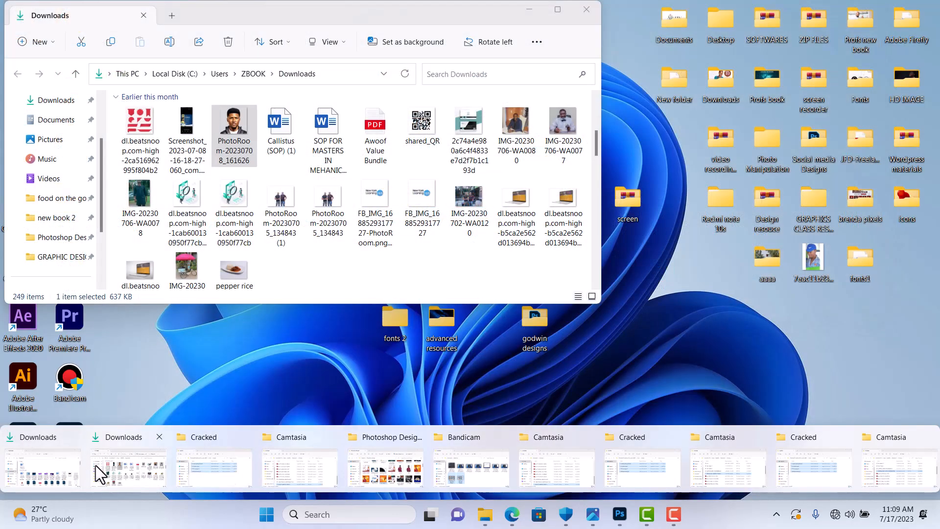
pyautogui.click(96, 465)
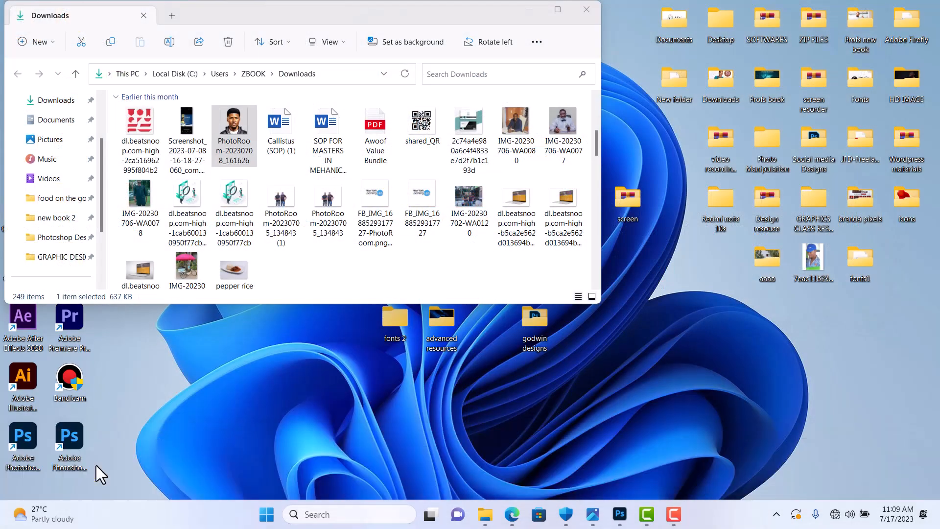
pyautogui.scroll(-4, 400, 162)
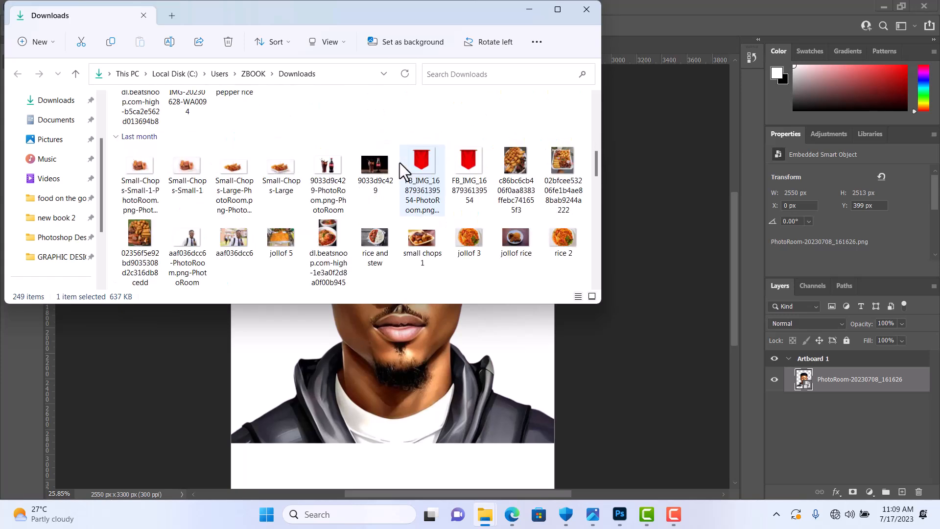
pyautogui.scroll(-5, 399, 163)
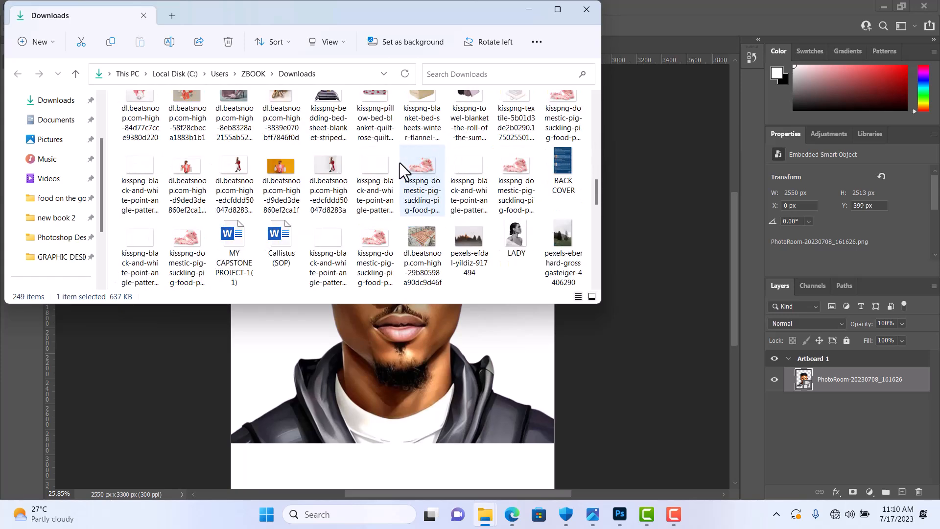
pyautogui.scroll(-2, 400, 163)
pyautogui.scroll(-8, 399, 163)
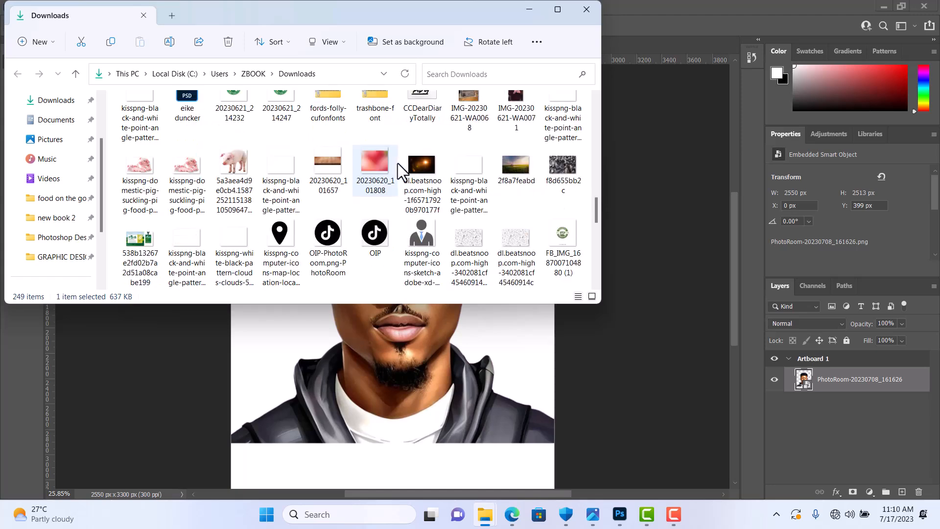
pyautogui.scroll(-3, 397, 163)
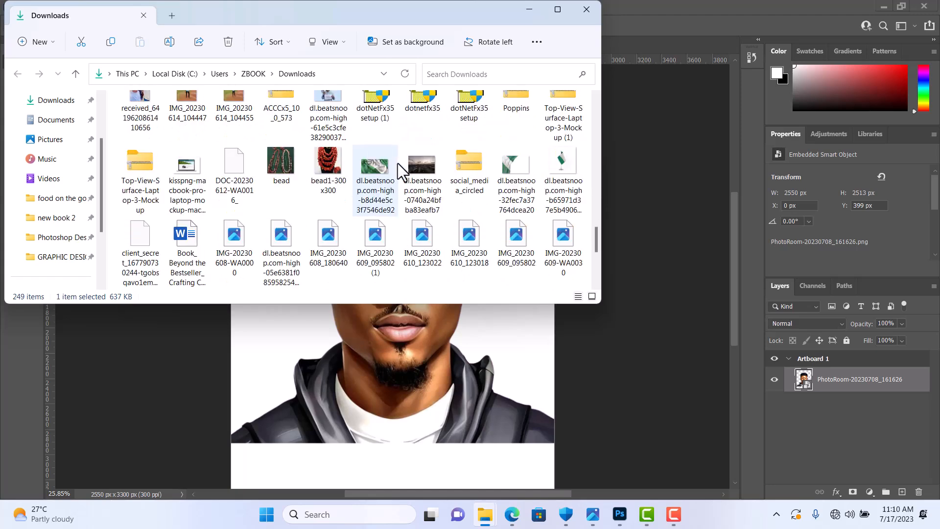
pyautogui.scroll(-1, 325, 157)
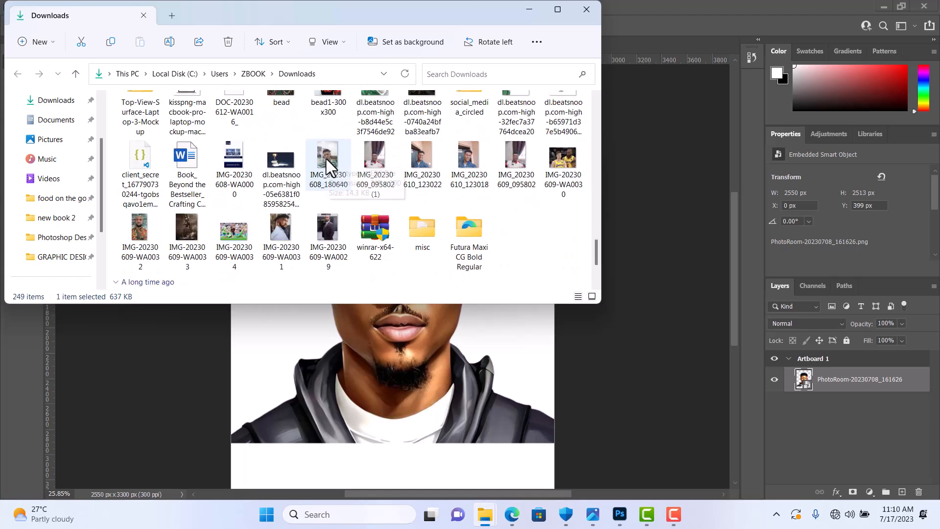
pyautogui.click(374, 155)
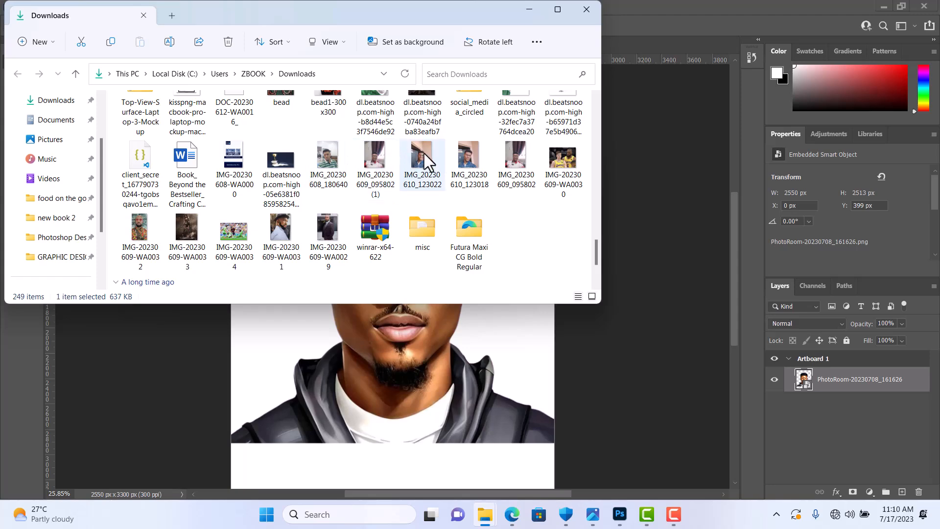
pyautogui.scroll(-2, 426, 153)
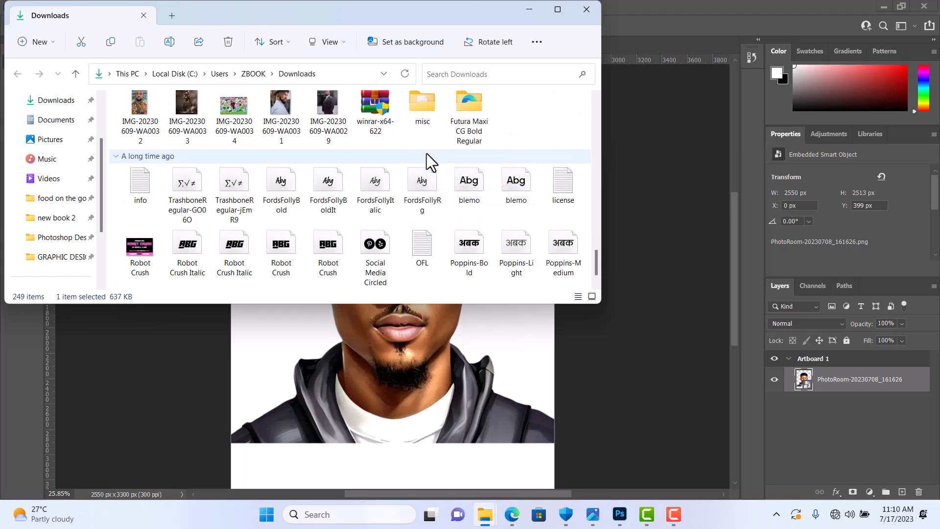
pyautogui.scroll(-1, 427, 154)
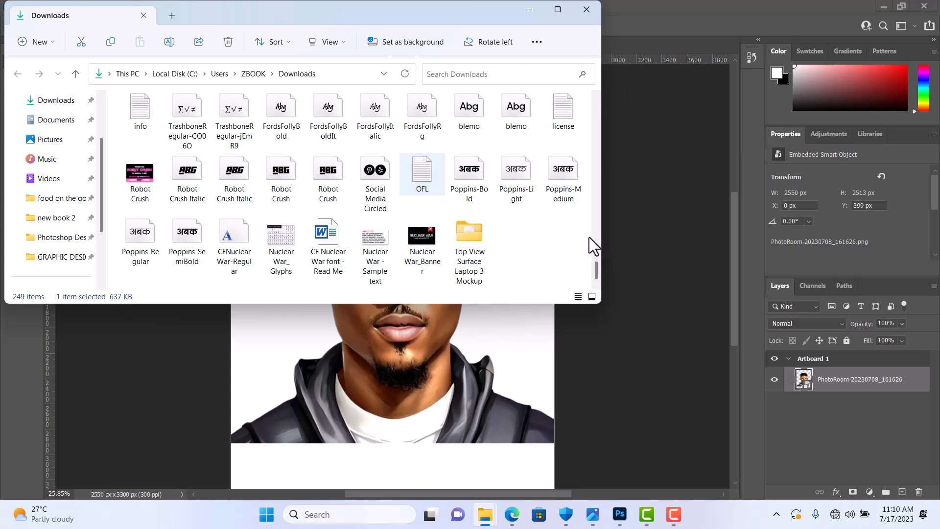
pyautogui.scroll(3, 427, 224)
pyautogui.press('p')
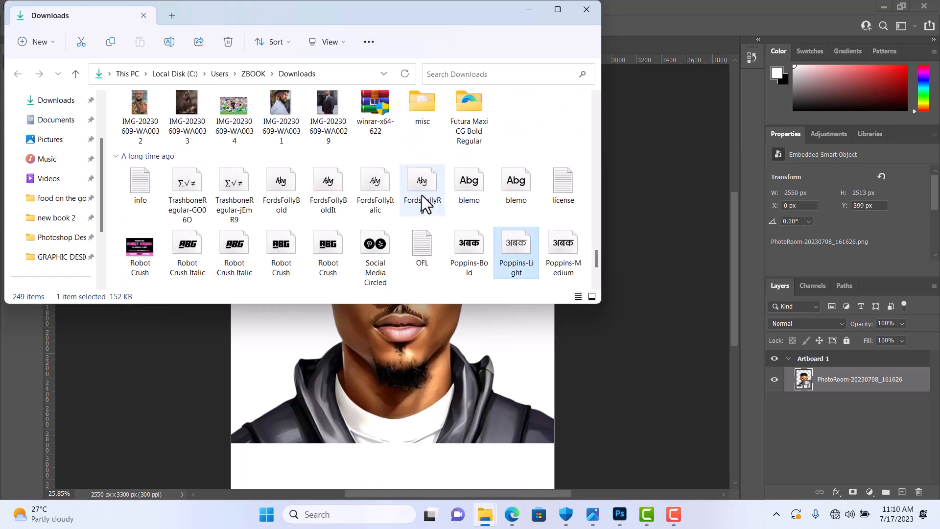
pyautogui.scroll(-1, 422, 195)
pyautogui.scroll(2, 439, 198)
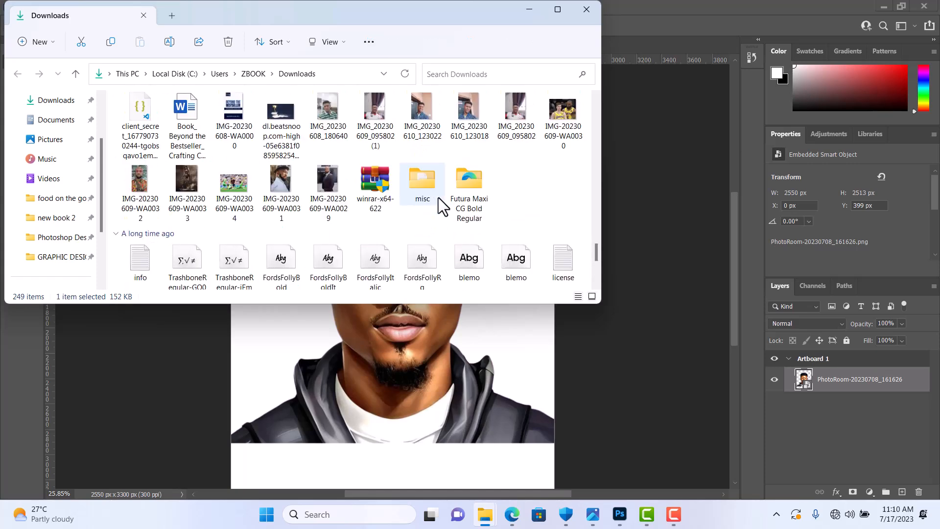
pyautogui.click(429, 119)
pyautogui.moveTo(429, 119); pyautogui.dragTo(437, 385)
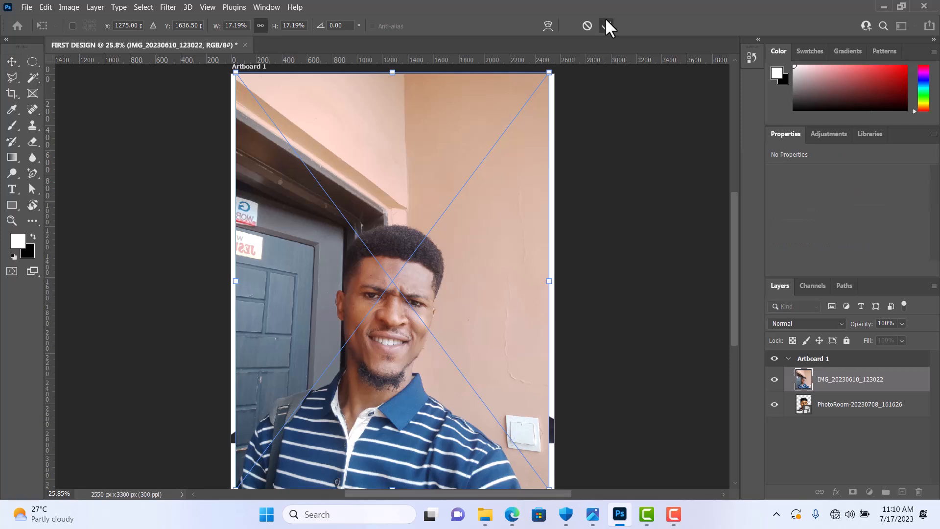
pyautogui.click(606, 22)
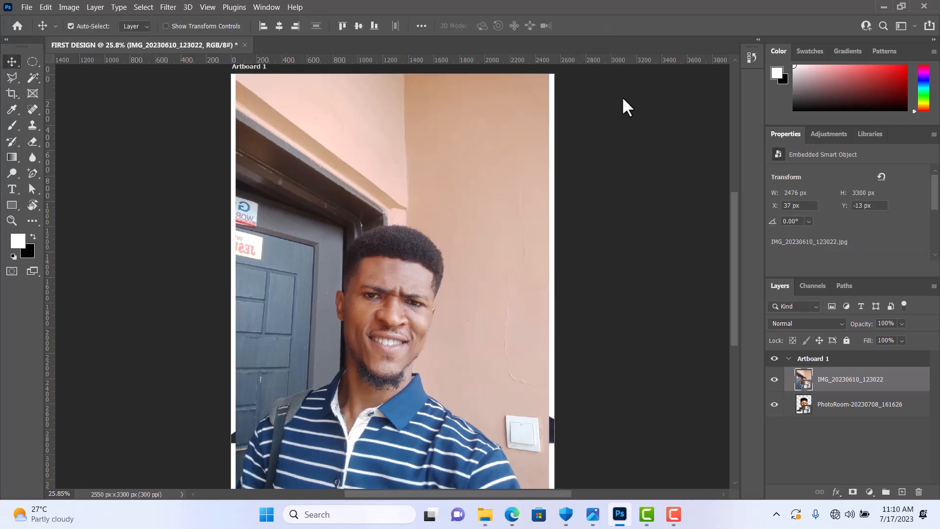
# Step: Hide the PhotoRoom-20230708_161626 layer and reposition the IMG_20230610_123022 photo flush with the artboard's right edge using Free Transform
pyautogui.click(774, 404)
pyautogui.moveTo(460, 346); pyautogui.dragTo(436, 343)
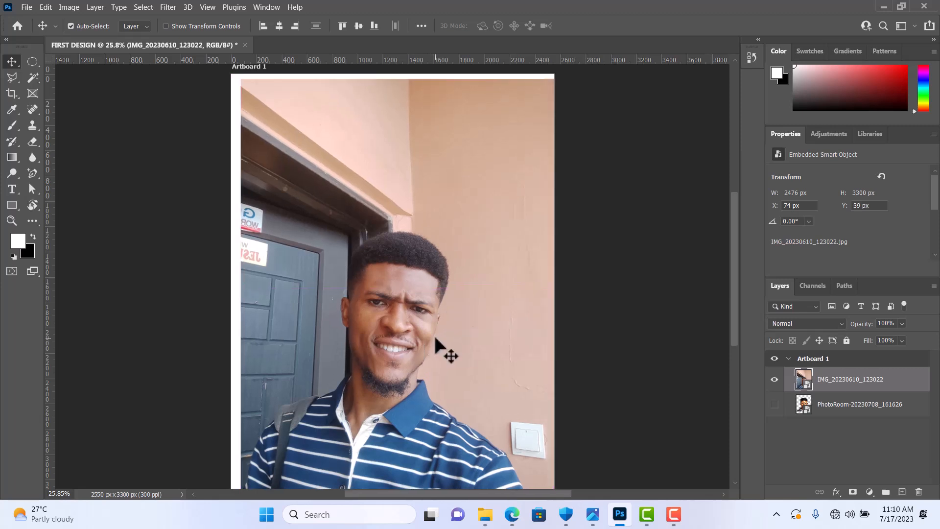
pyautogui.hotkey('ctrl', 't')
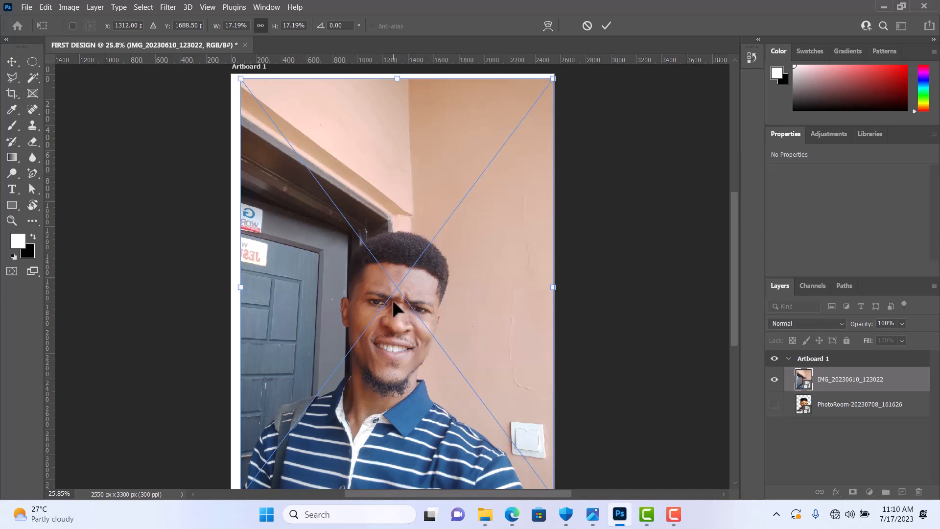
pyautogui.moveTo(396, 299); pyautogui.dragTo(387, 293)
pyautogui.scroll(-1, 414, 289)
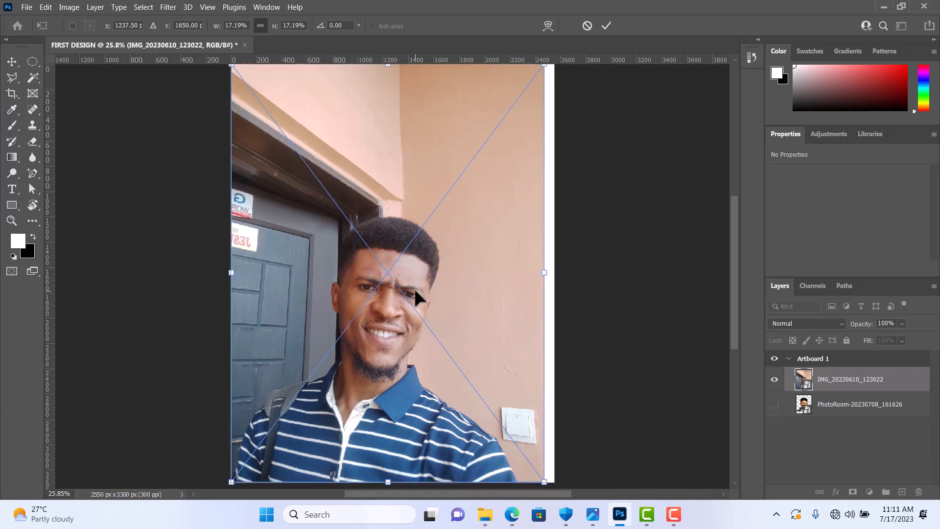
pyautogui.scroll(-1, 414, 289)
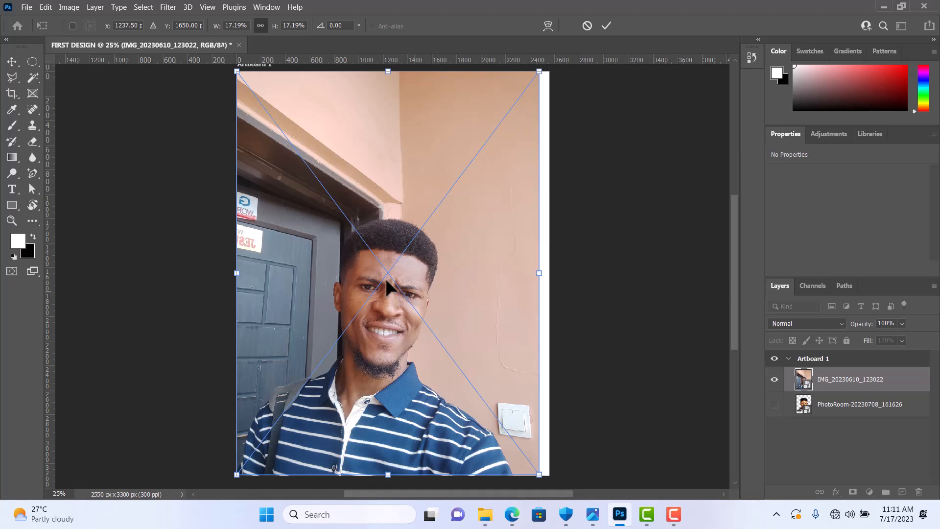
pyautogui.moveTo(349, 273); pyautogui.dragTo(356, 275)
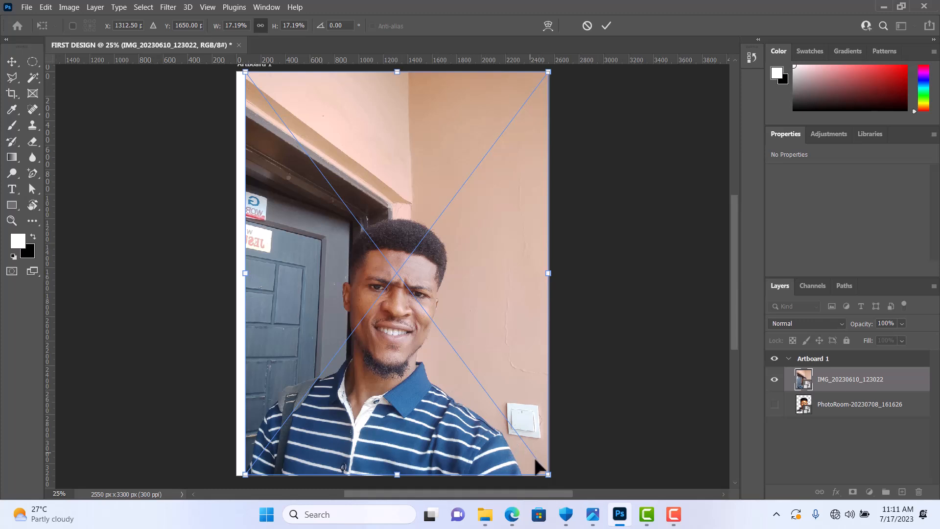
pyautogui.moveTo(430, 380)
pyautogui.mouseDown()
pyautogui.moveTo(420, 374)
pyautogui.moveTo(430, 380)
pyautogui.mouseUp()
# Step: Enlarge the photo proportionally about its centre to 18.55% so it covers the whole artboard, and commit the transform
pyautogui.moveTo(548, 475); pyautogui.dragTo(560, 488)
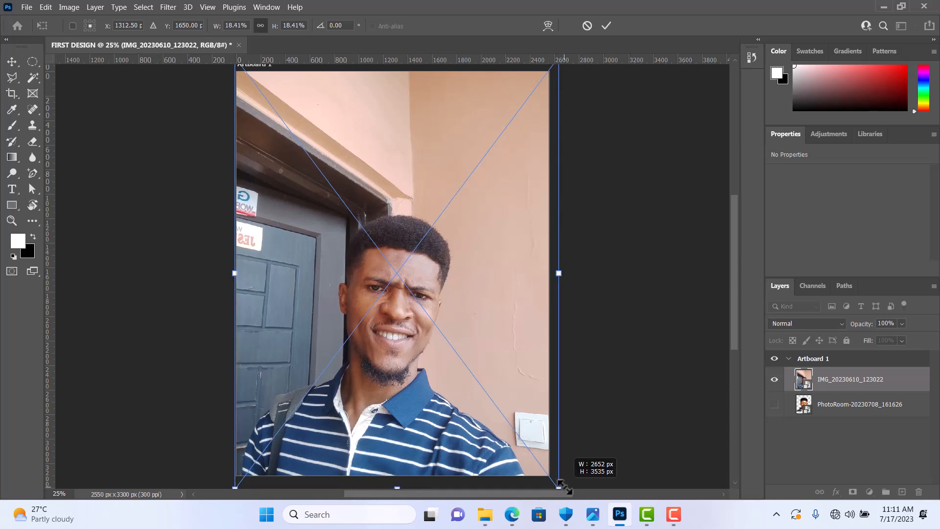
pyautogui.moveTo(560, 487); pyautogui.dragTo(562, 489)
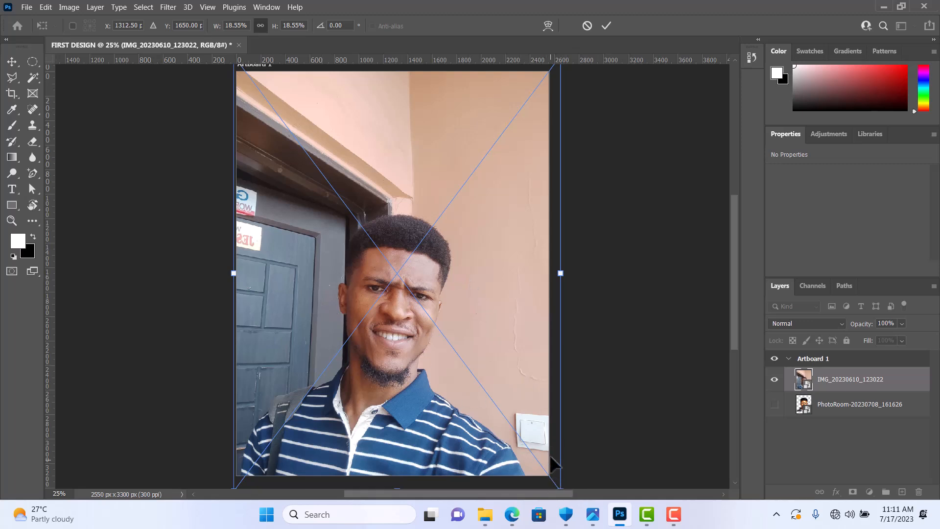
pyautogui.scroll(-1, 552, 458)
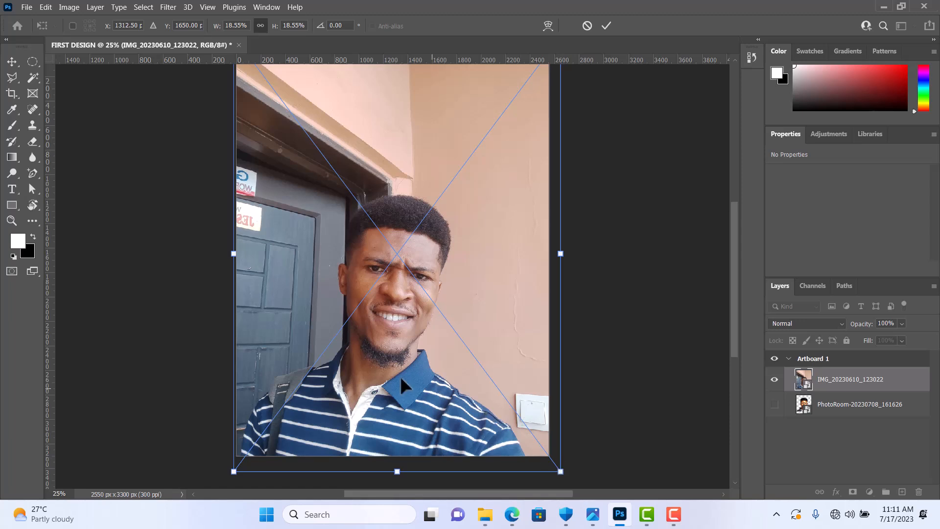
pyautogui.click(606, 26)
# Step: Reposition the photo with the Move tool so its upper-left corner sits at X 0 px, Y 0 px on the artboard
pyautogui.scroll(4, 455, 172)
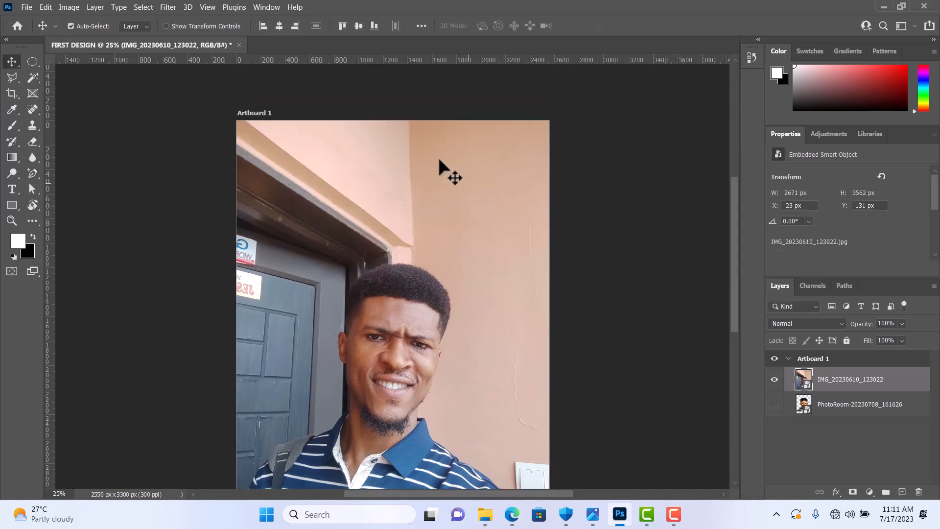
pyautogui.scroll(-1, 397, 157)
pyautogui.scroll(-2, 431, 173)
pyautogui.scroll(-1, 430, 173)
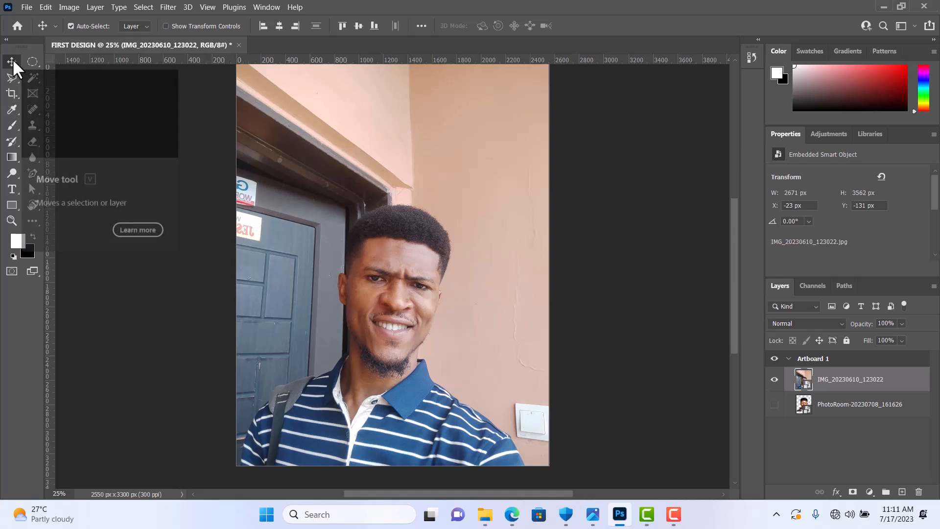
pyautogui.moveTo(476, 343)
pyautogui.mouseDown()
pyautogui.moveTo(448, 327)
pyautogui.moveTo(470, 318)
pyautogui.moveTo(388, 319)
pyautogui.moveTo(553, 284)
pyautogui.moveTo(621, 309)
pyautogui.moveTo(425, 322)
pyautogui.moveTo(494, 292)
pyautogui.moveTo(472, 343)
pyautogui.moveTo(419, 335)
pyautogui.moveTo(469, 341)
pyautogui.moveTo(480, 358)
pyautogui.mouseUp()
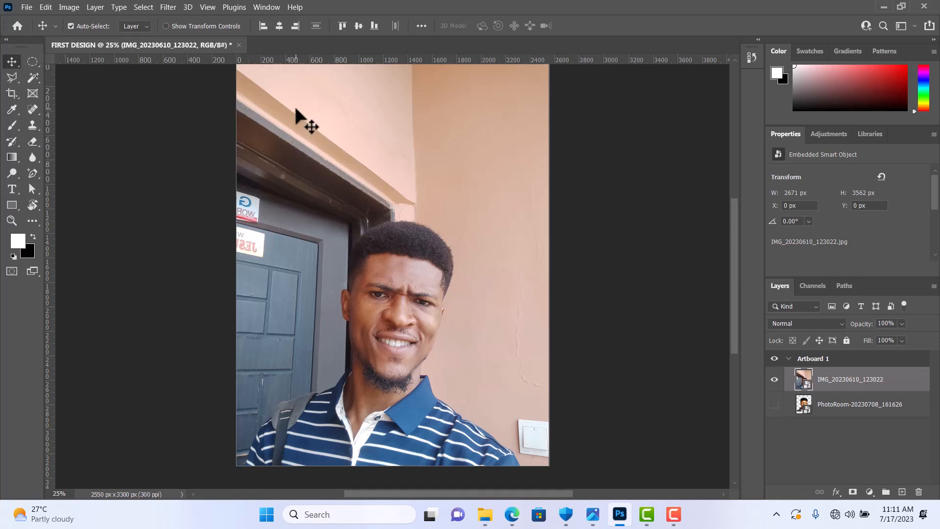
pyautogui.scroll(1, 367, 130)
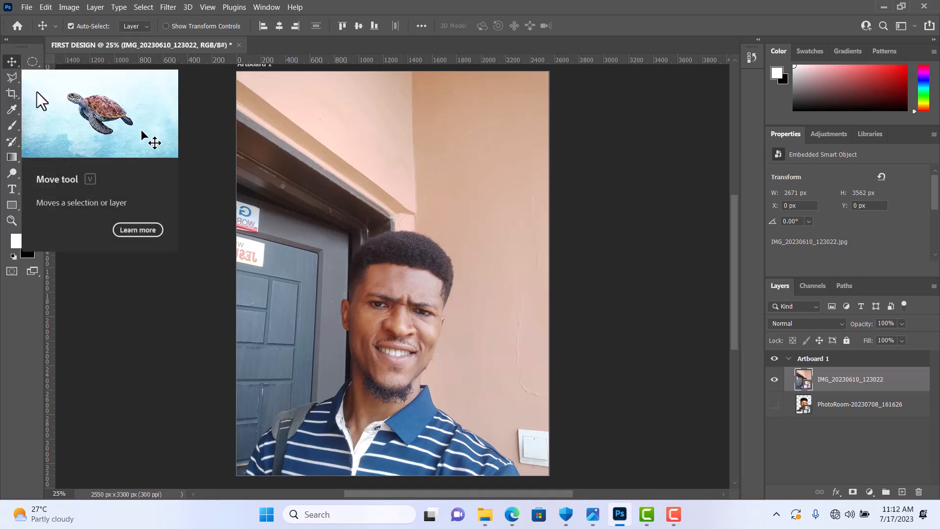
pyautogui.click(7, 61)
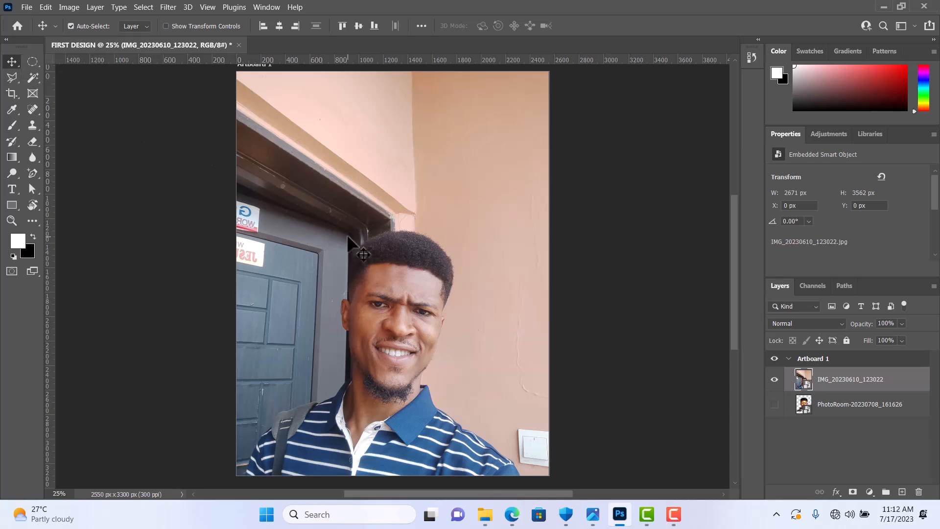
pyautogui.moveTo(347, 234); pyautogui.dragTo(321, 242)
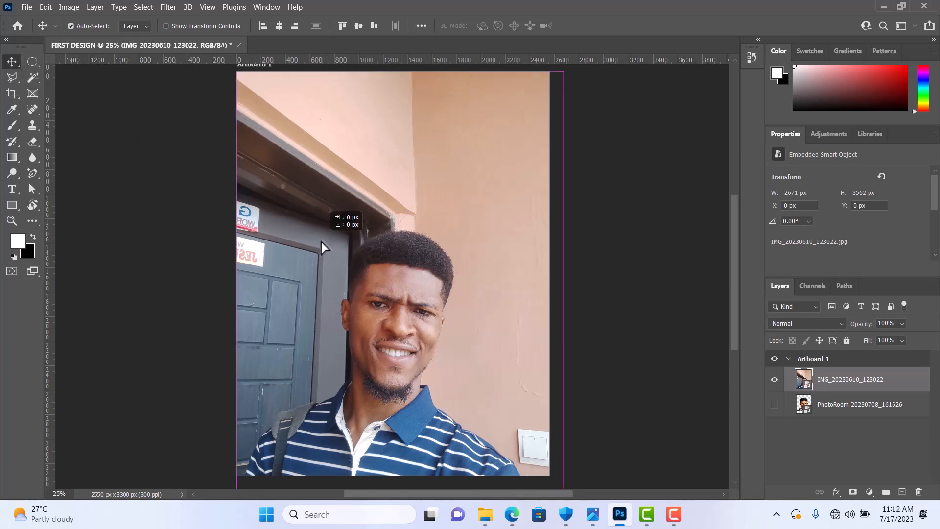
# Step: Select the artboard's full width from just above the man's head down to its lower edge with the Rectangular Marquee tool
pyautogui.click(30, 61)
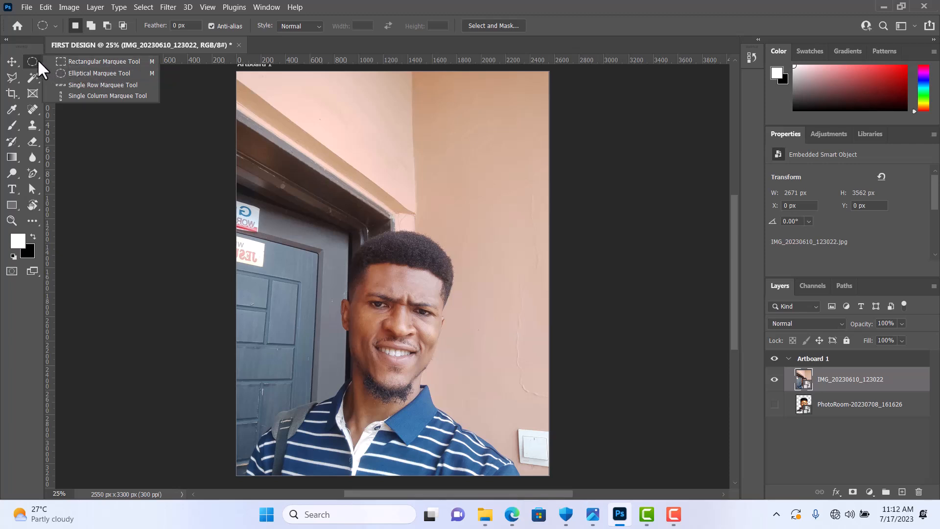
pyautogui.click(100, 60)
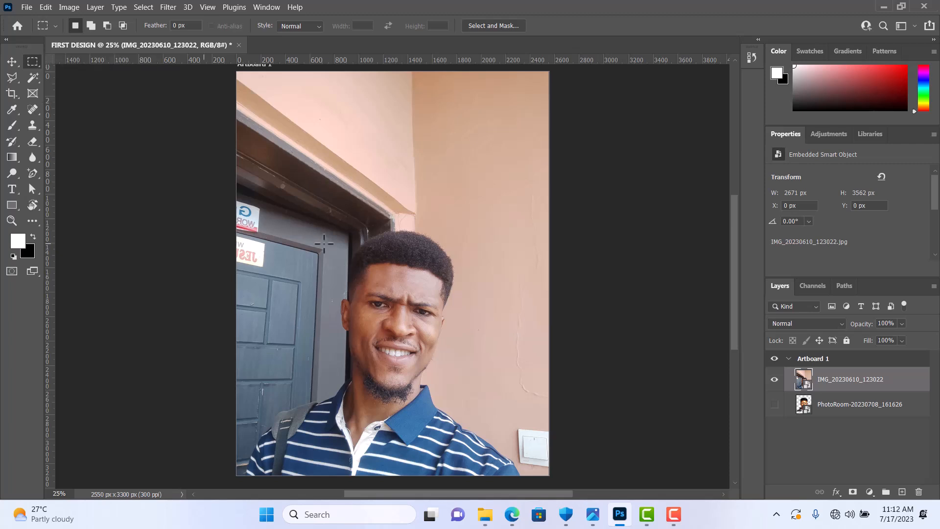
pyautogui.scroll(-1, 333, 230)
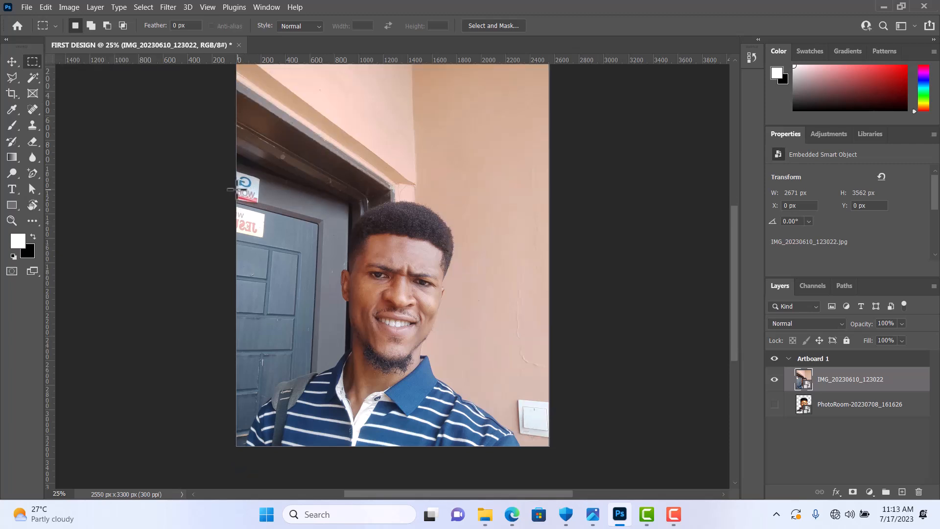
pyautogui.moveTo(230, 187); pyautogui.dragTo(554, 448)
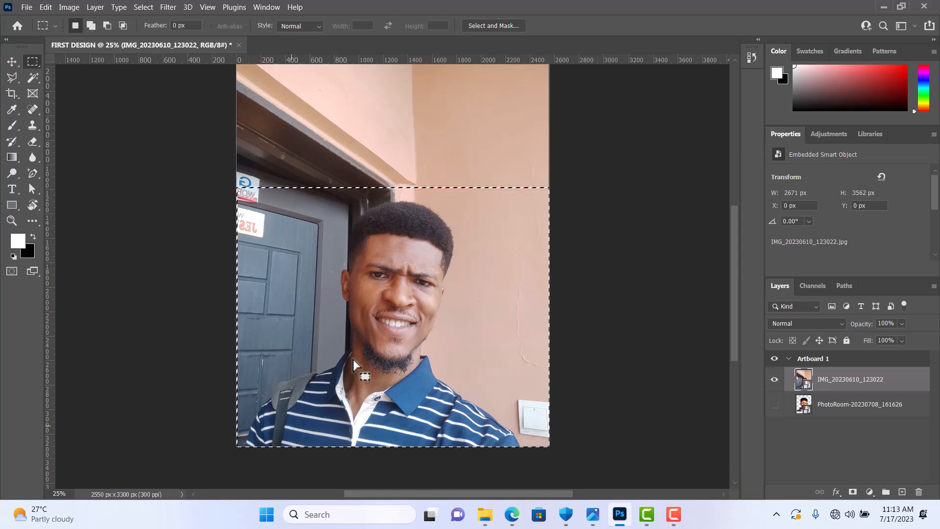
pyautogui.scroll(1, 377, 336)
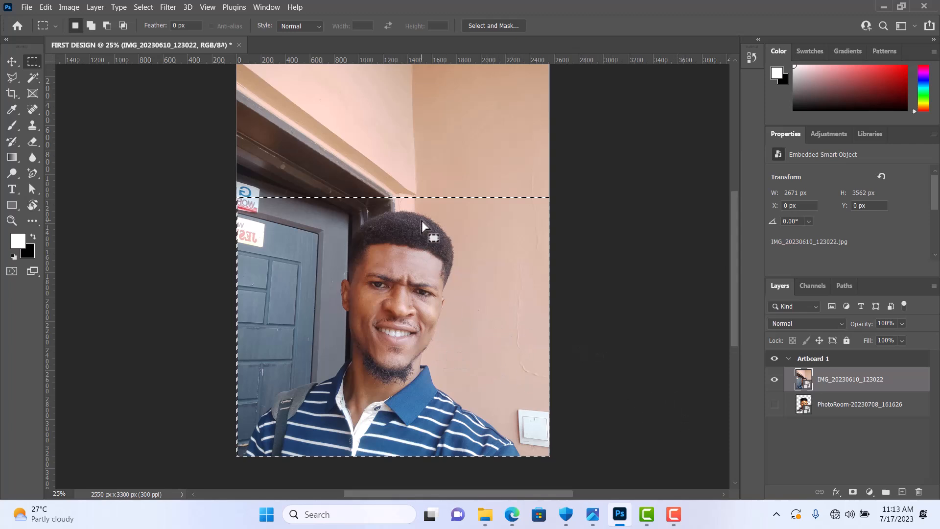
pyautogui.scroll(4, 421, 220)
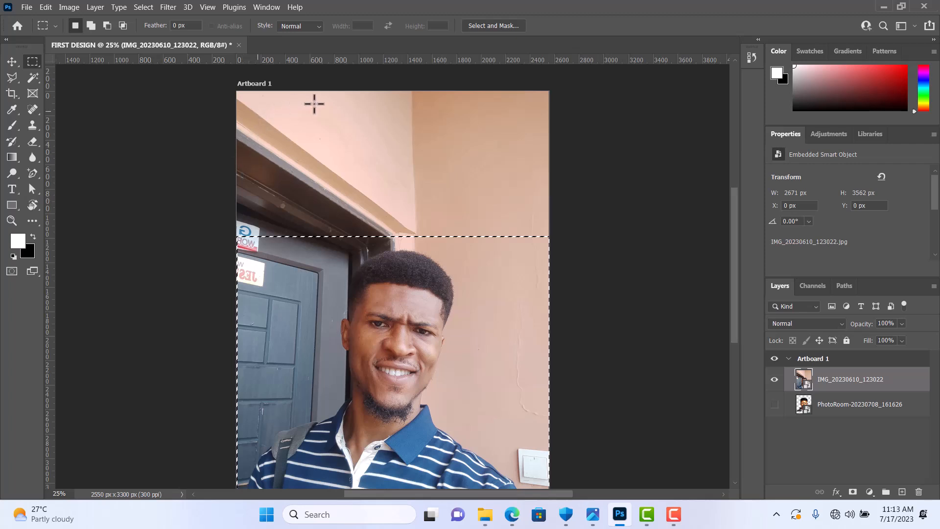
pyautogui.scroll(-3, 439, 185)
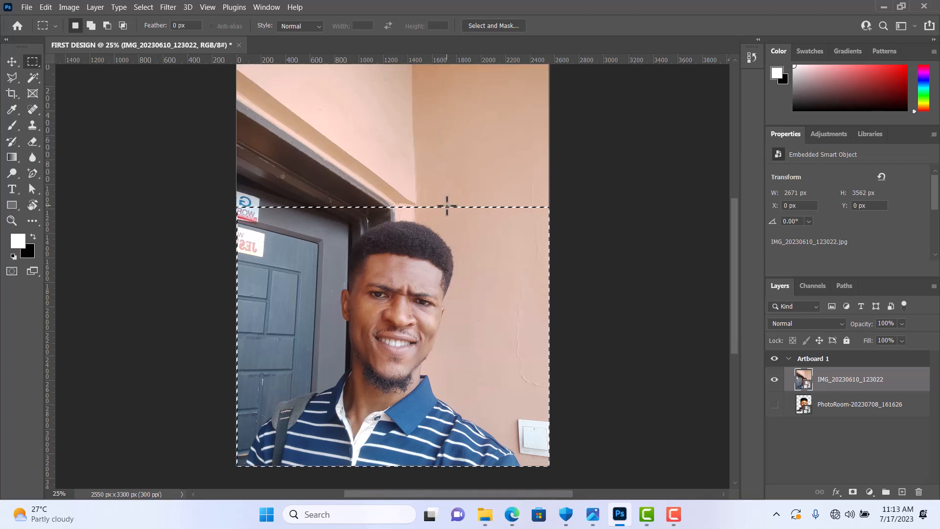
# Step: Add a layer mask to the IMG_20230610_123022 layer from the active rectangular selection
pyautogui.click(852, 493)
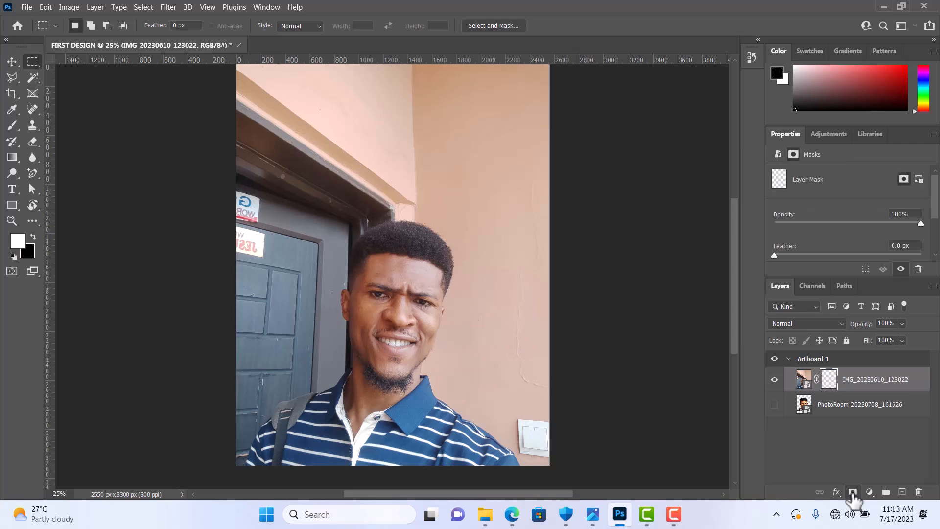
pyautogui.scroll(1, 449, 215)
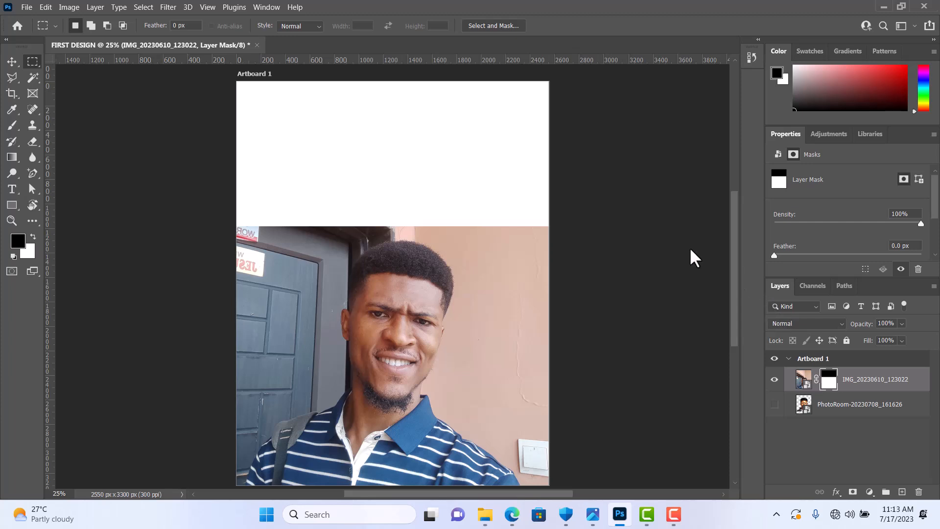
# Step: Select an ellipse around the man's head and shoulders with the Elliptical Marquee tool and try adding a mask from it
pyautogui.rightClick(33, 62)
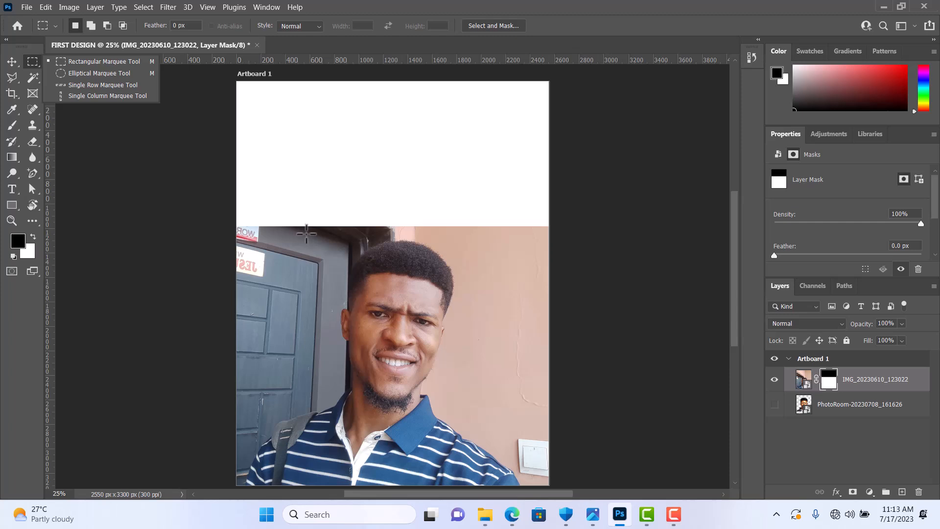
pyautogui.click(104, 74)
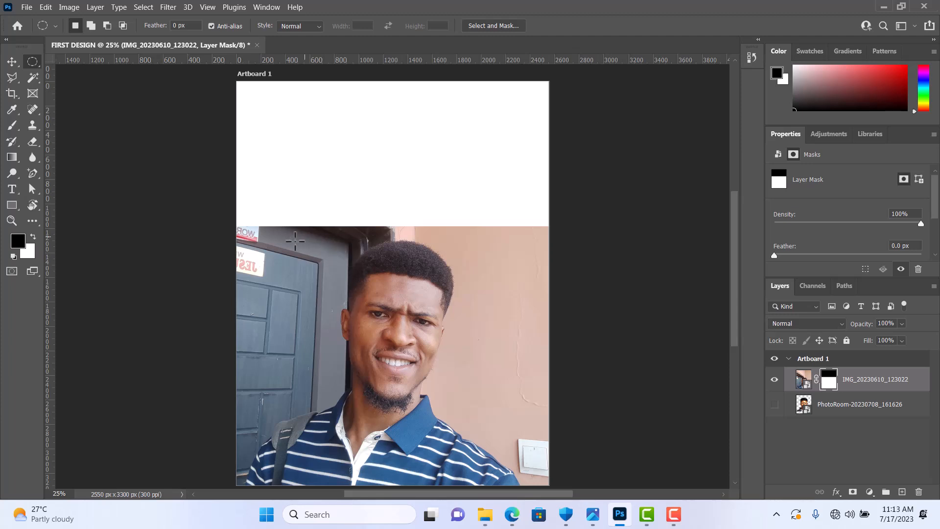
pyautogui.scroll(-4, 295, 240)
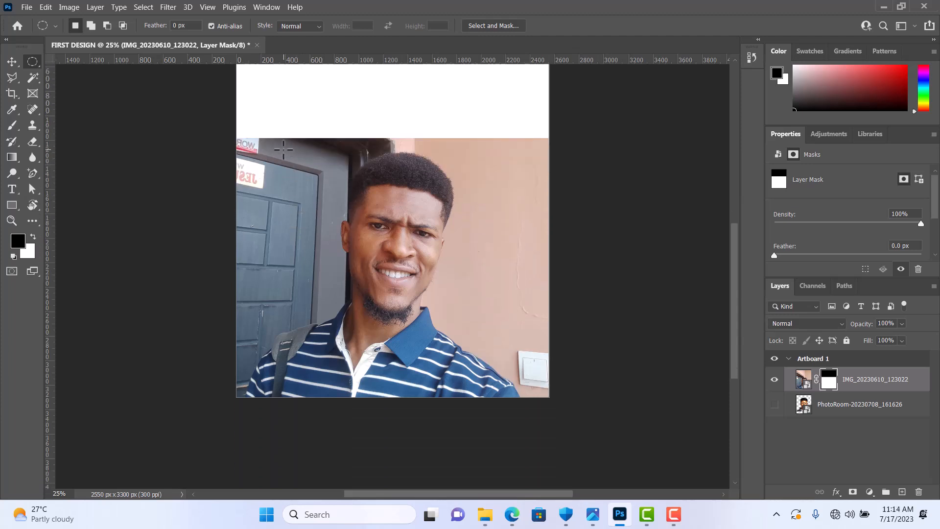
pyautogui.moveTo(283, 149)
pyautogui.mouseDown()
pyautogui.moveTo(489, 222)
pyautogui.moveTo(524, 275)
pyautogui.moveTo(521, 394)
pyautogui.mouseUp()
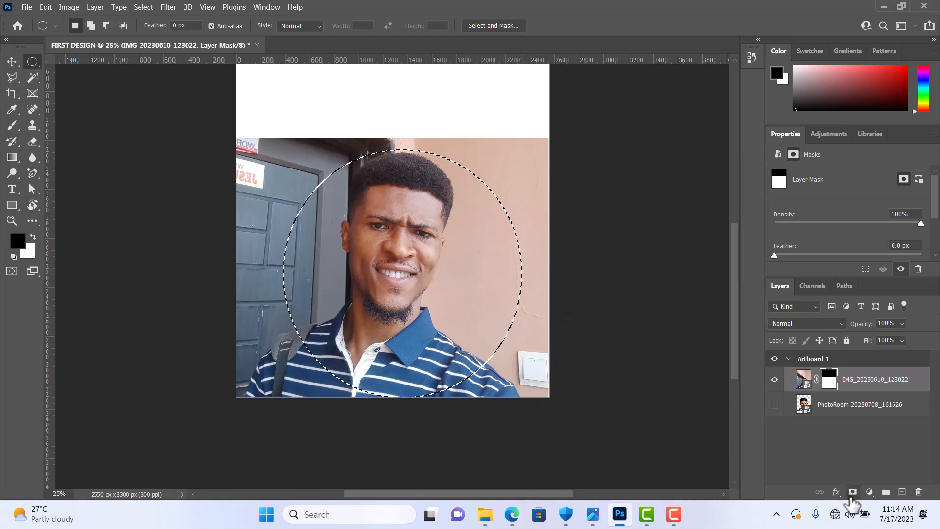
pyautogui.click(852, 492)
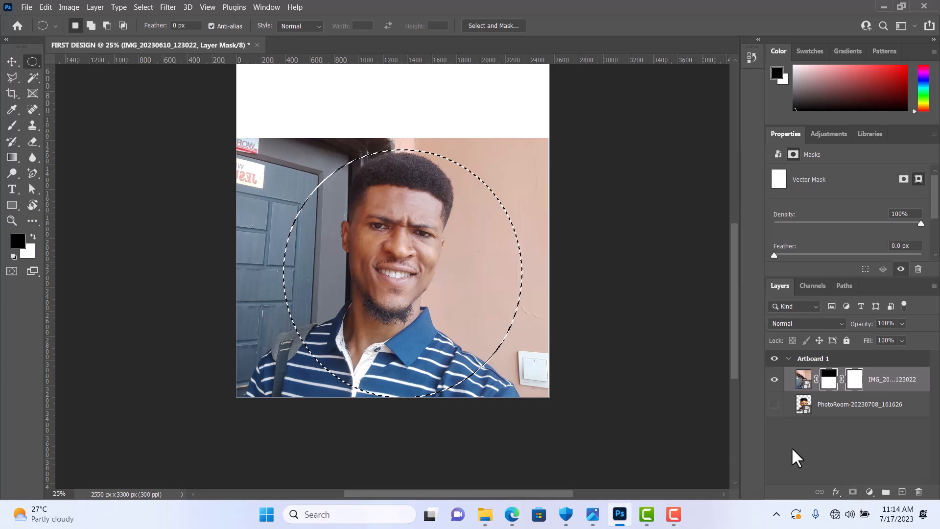
# Step: Undo the added masks and both marquee selections so the full photo is restored
pyautogui.hotkey('ctrl', 'z')
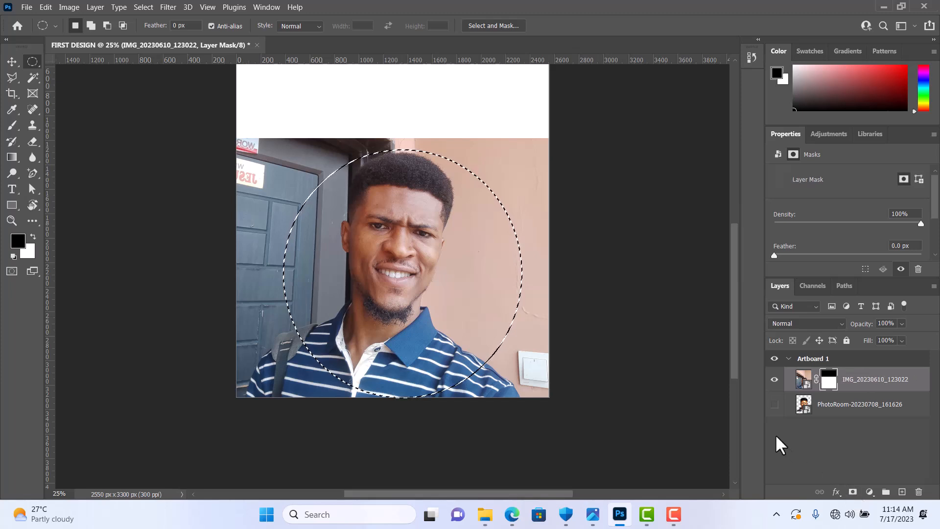
pyautogui.hotkey('ctrl', 'z')
pyautogui.hotkey('ctrl', 'z')
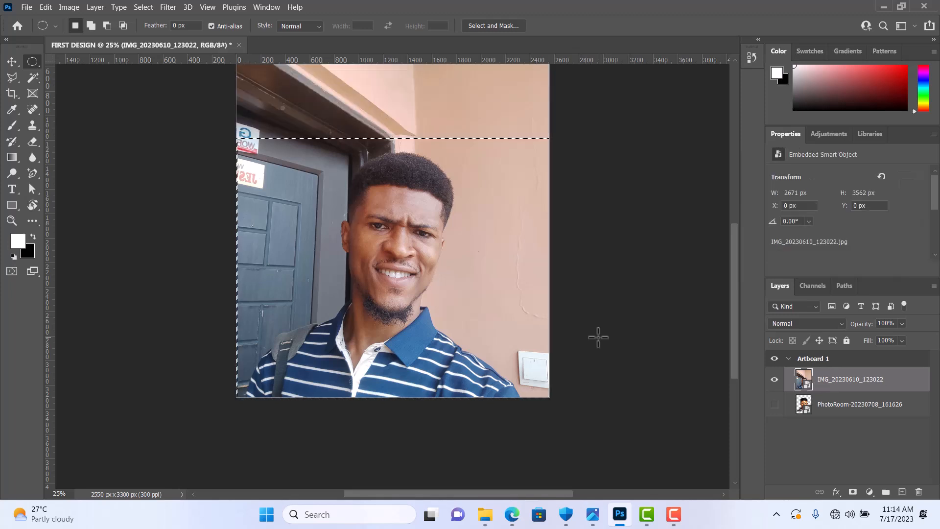
pyautogui.hotkey('ctrl', 'z')
pyautogui.hotkey('ctrl', 'z')
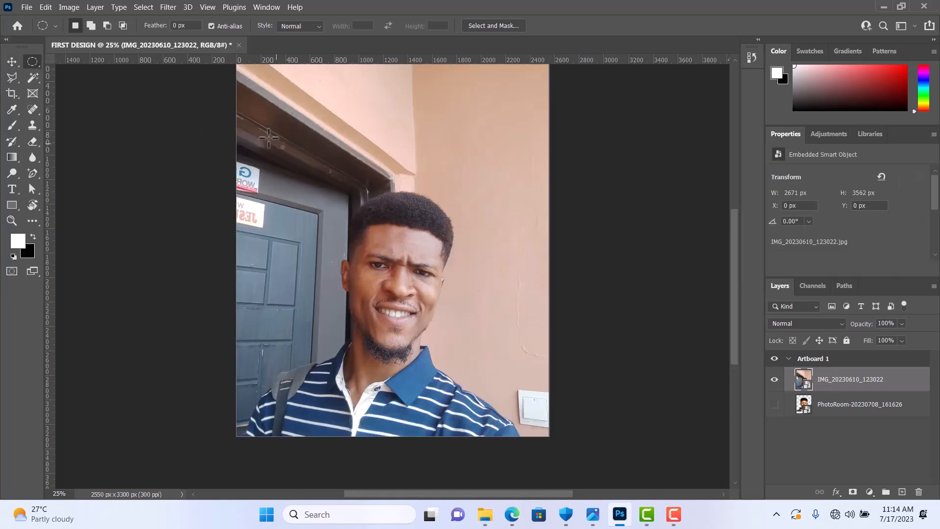
# Step: Try masking the photo with an elliptical selection around the man's head and torso, and undo the mask and clear the selection
pyautogui.moveTo(270, 139); pyautogui.dragTo(526, 440)
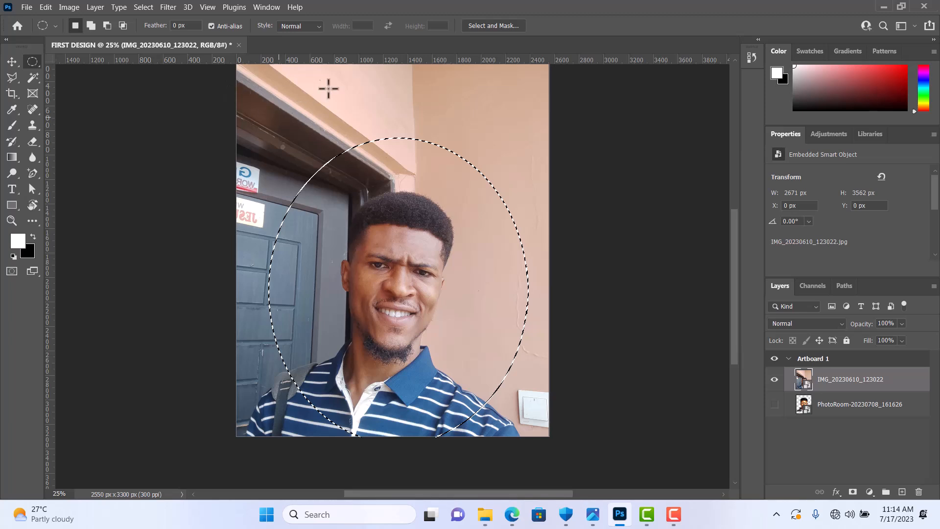
pyautogui.click(854, 492)
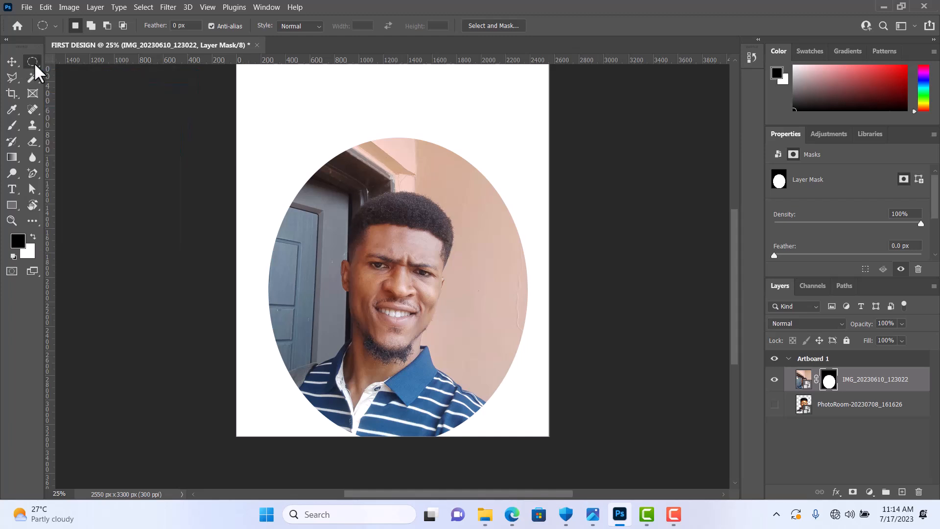
pyautogui.hotkey('ctrl', 'z')
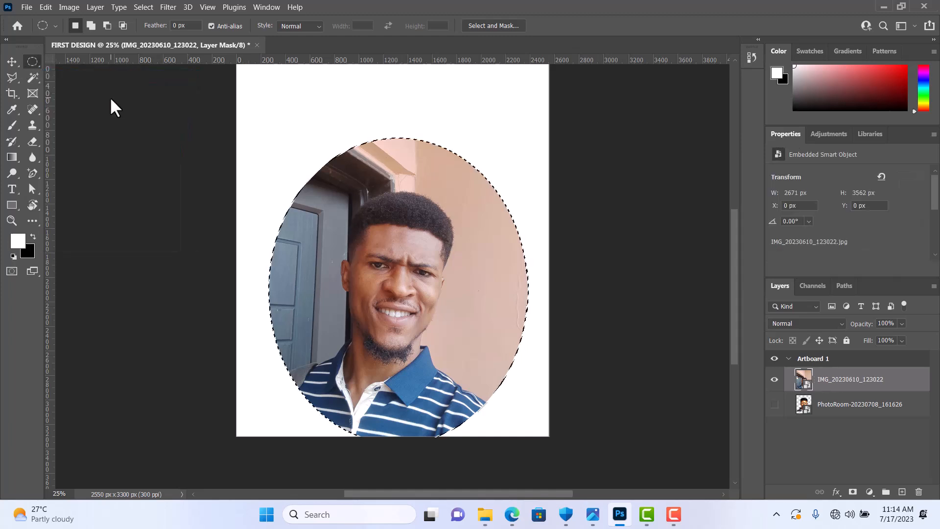
pyautogui.hotkey('ctrl', 'd')
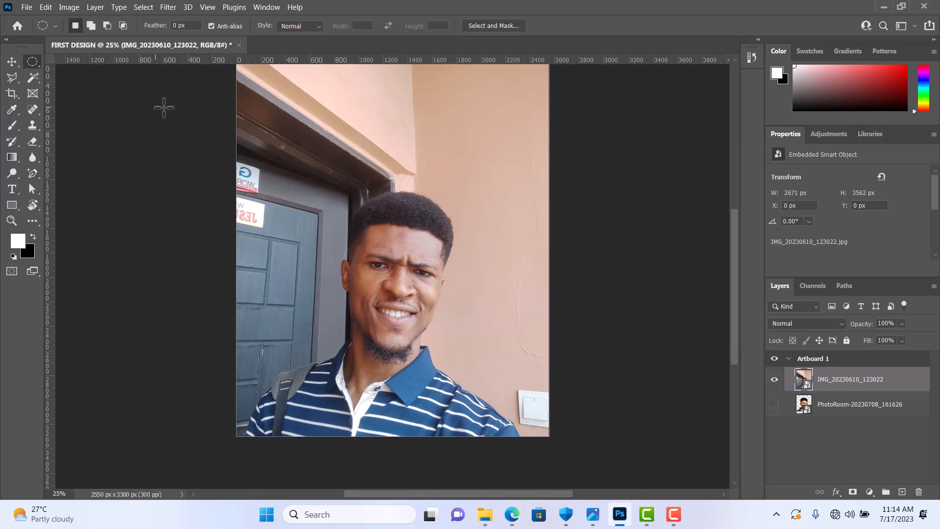
# Step: Trace the man's head and body freehand with the Lasso tool and mask the photo layer to that selection
pyautogui.click(14, 75)
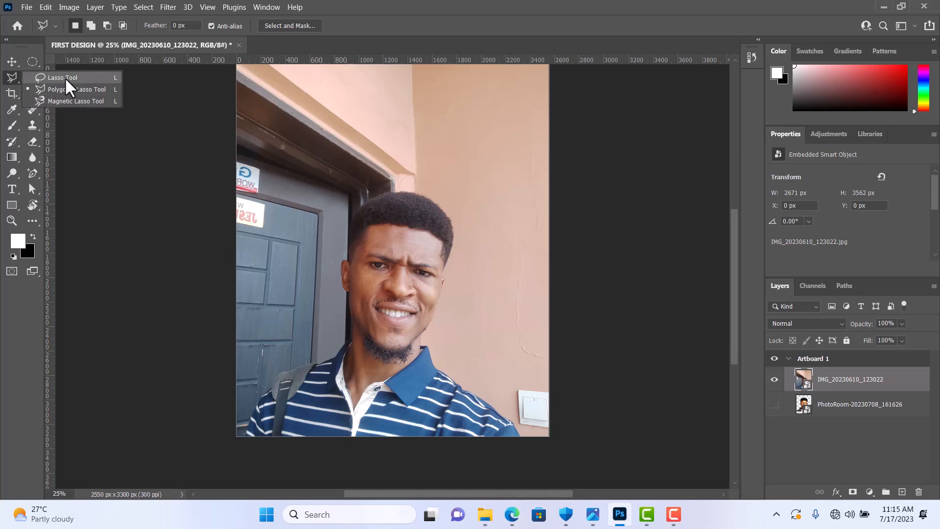
pyautogui.click(64, 78)
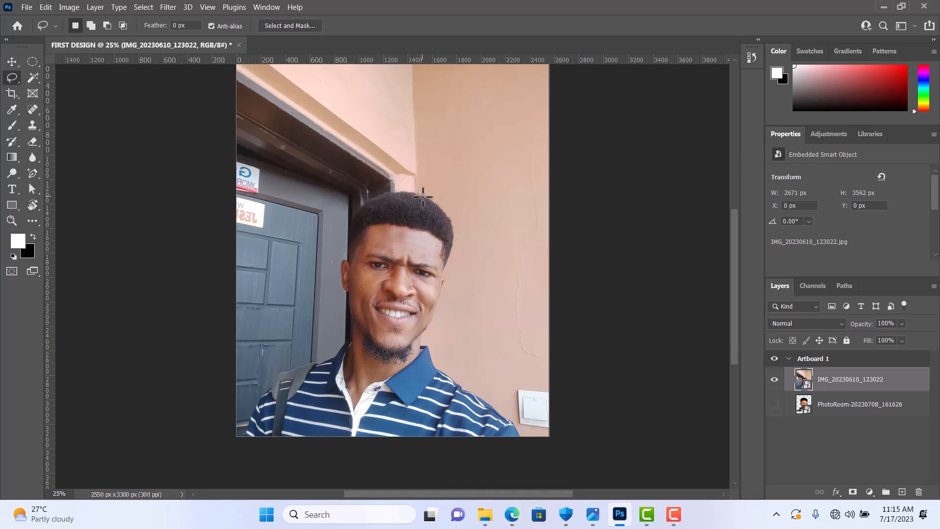
pyautogui.rightClick(13, 80)
pyautogui.click(49, 79)
pyautogui.hotkey('ctrl', 'd')
pyautogui.moveTo(363, 204); pyautogui.dragTo(381, 196)
pyautogui.moveTo(429, 196); pyautogui.dragTo(437, 203)
pyautogui.moveTo(445, 284); pyautogui.dragTo(438, 311)
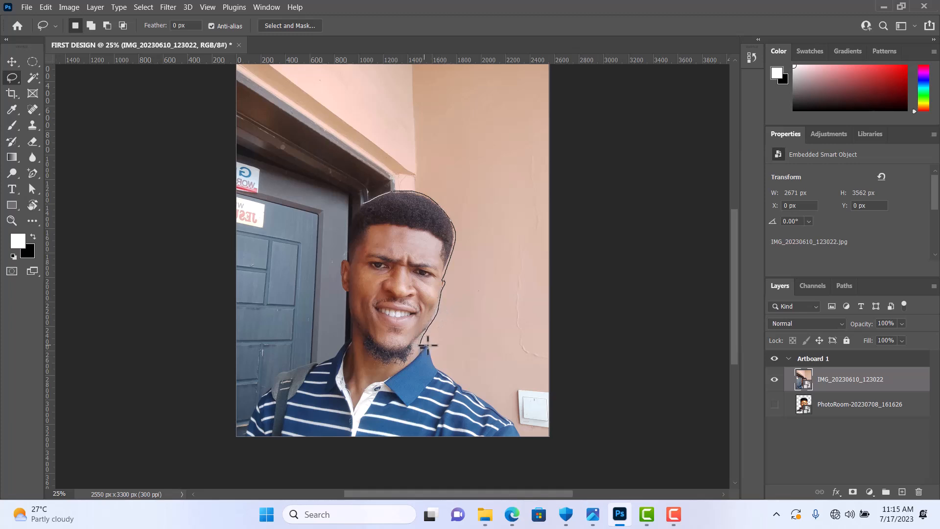
pyautogui.moveTo(433, 362)
pyautogui.mouseDown()
pyautogui.moveTo(516, 421)
pyautogui.moveTo(486, 439)
pyautogui.moveTo(263, 437)
pyautogui.moveTo(253, 412)
pyautogui.moveTo(261, 393)
pyautogui.mouseUp()
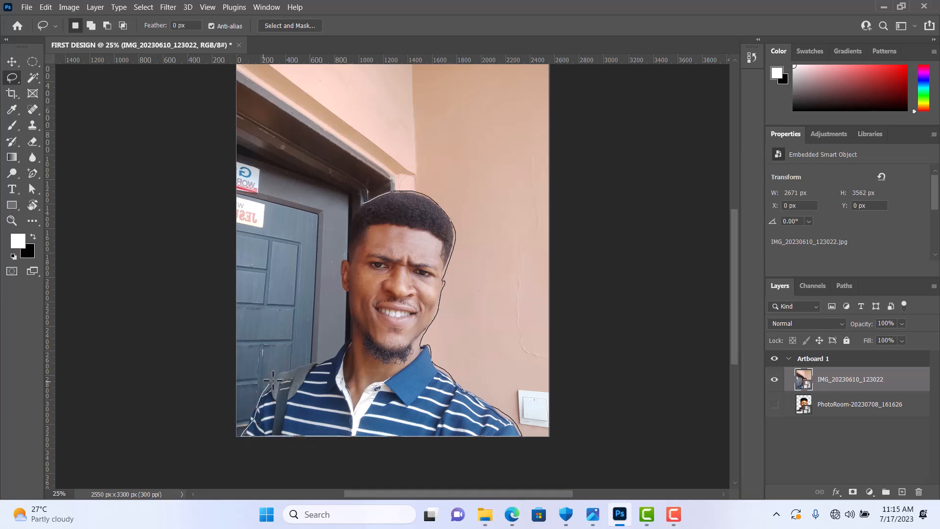
pyautogui.moveTo(329, 359)
pyautogui.mouseDown()
pyautogui.moveTo(349, 335)
pyautogui.moveTo(350, 293)
pyautogui.mouseUp()
pyautogui.moveTo(346, 231); pyautogui.dragTo(357, 206)
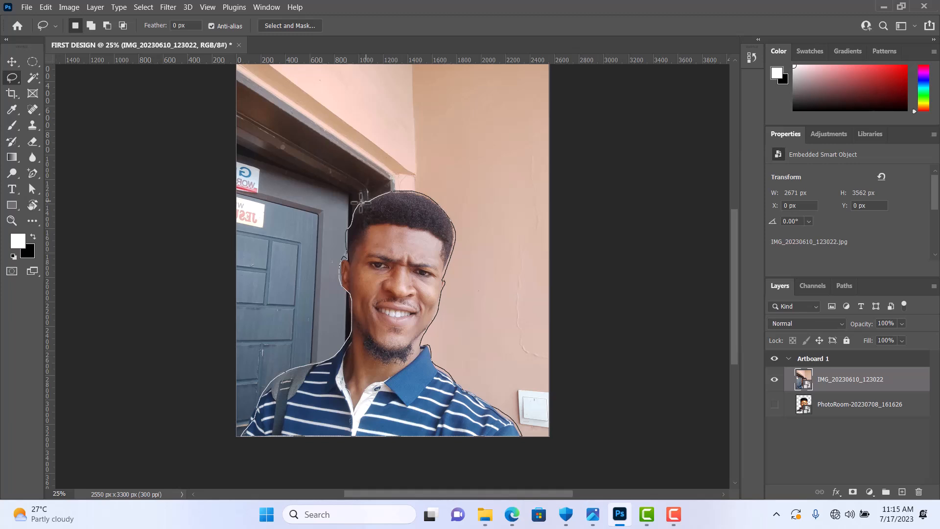
pyautogui.moveTo(359, 201); pyautogui.dragTo(365, 201)
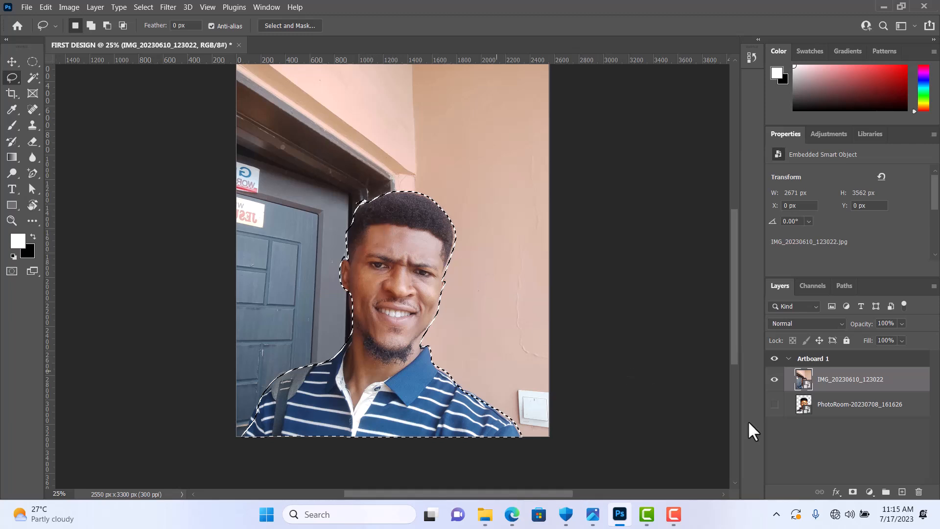
pyautogui.click(851, 493)
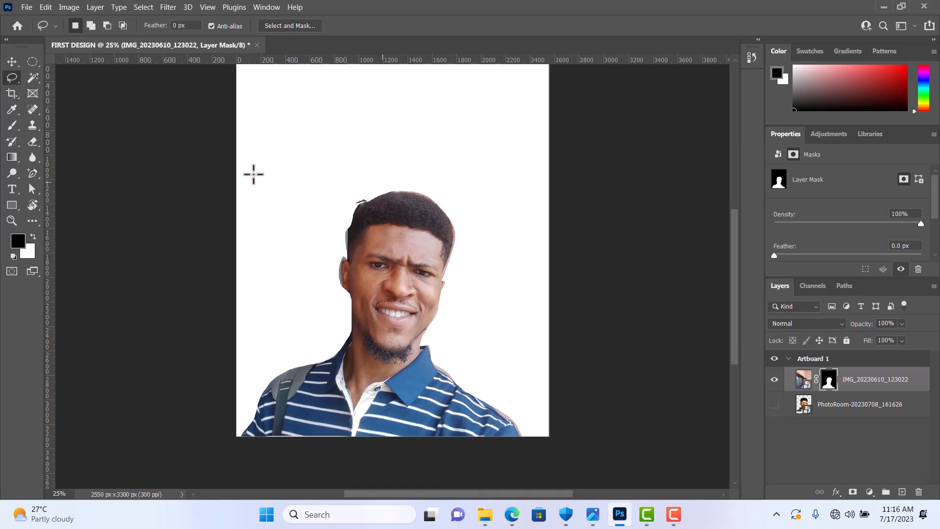
# Step: Undo the layer mask and the freehand lasso selection on the photo
pyautogui.rightClick(18, 81)
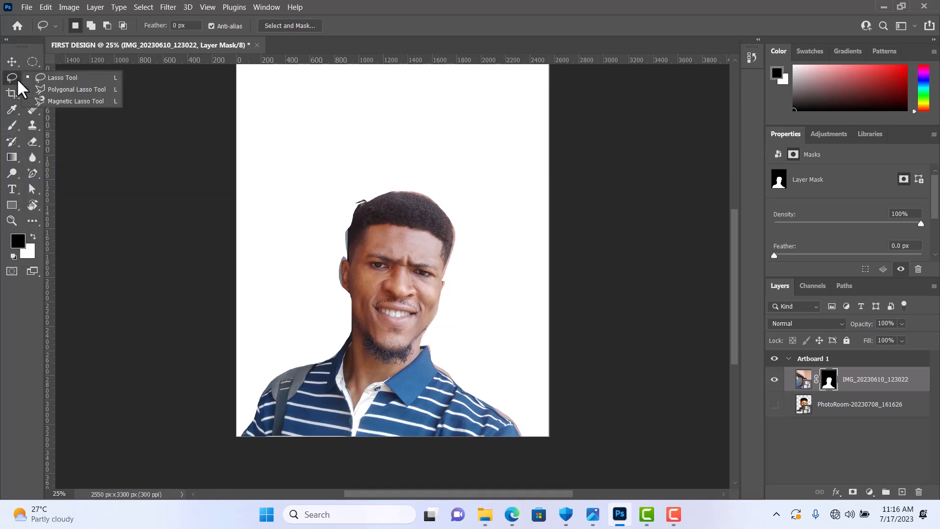
pyautogui.click(13, 83)
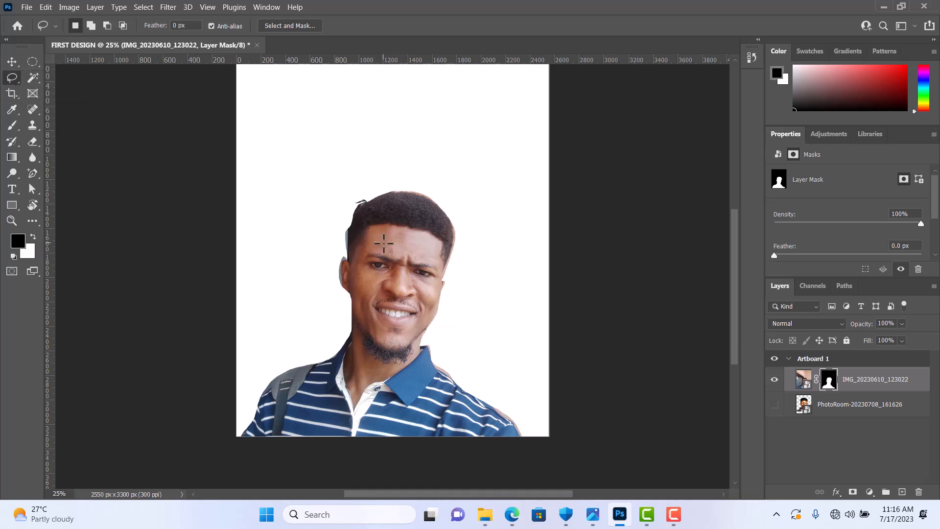
pyautogui.hotkey('ctrl', 'z')
pyautogui.hotkey('ctrl', 'z')
pyautogui.hotkey('ctrl', 'z')
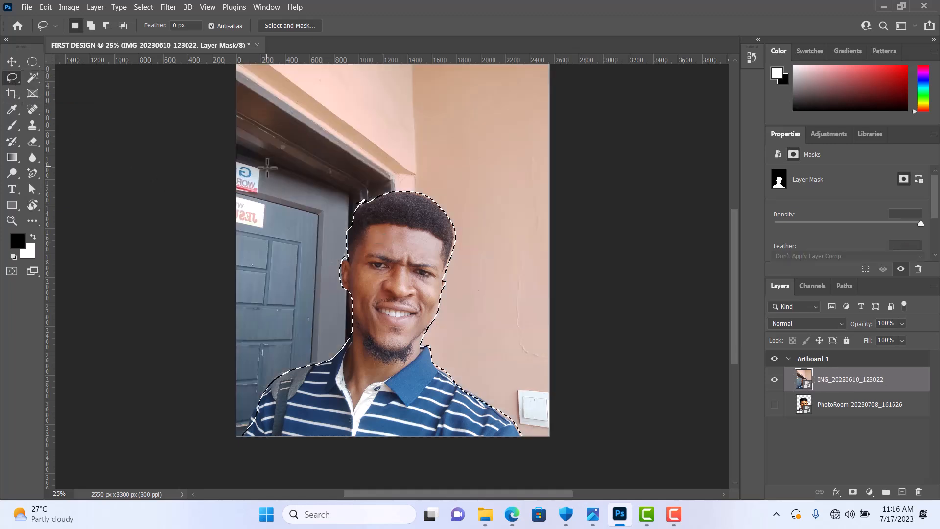
# Step: Start a Polygonal Lasso outline beside the man's ear and carry it over the top of his hair to the opposite side
pyautogui.rightClick(14, 75)
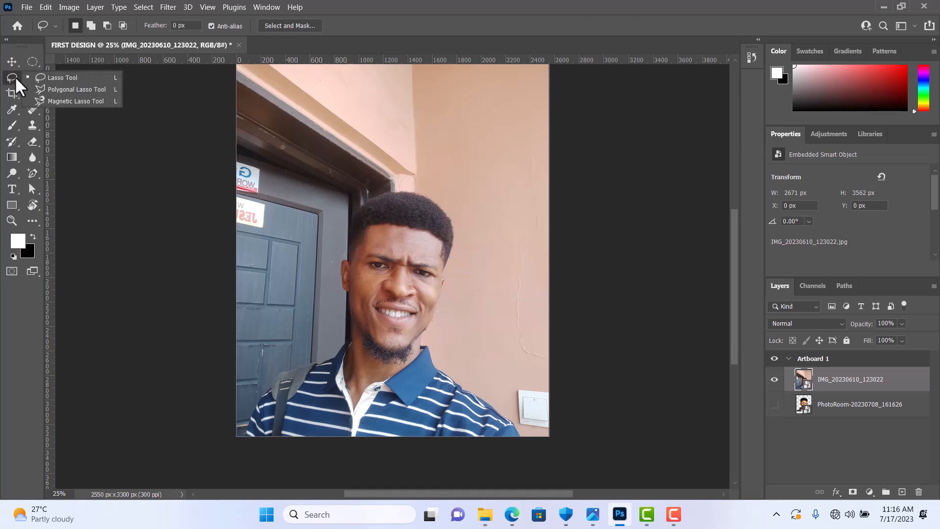
pyautogui.click(60, 89)
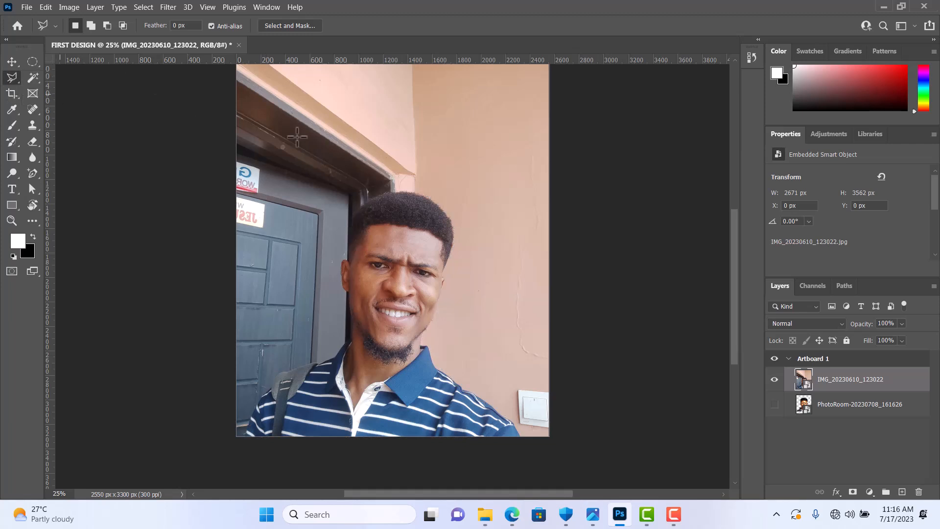
pyautogui.scroll(-1, 354, 195)
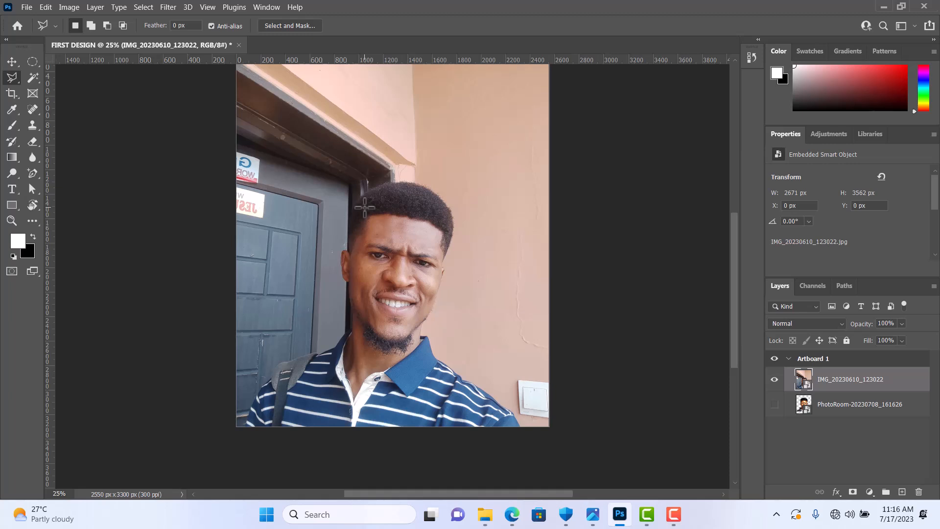
pyautogui.scroll(1, 364, 207)
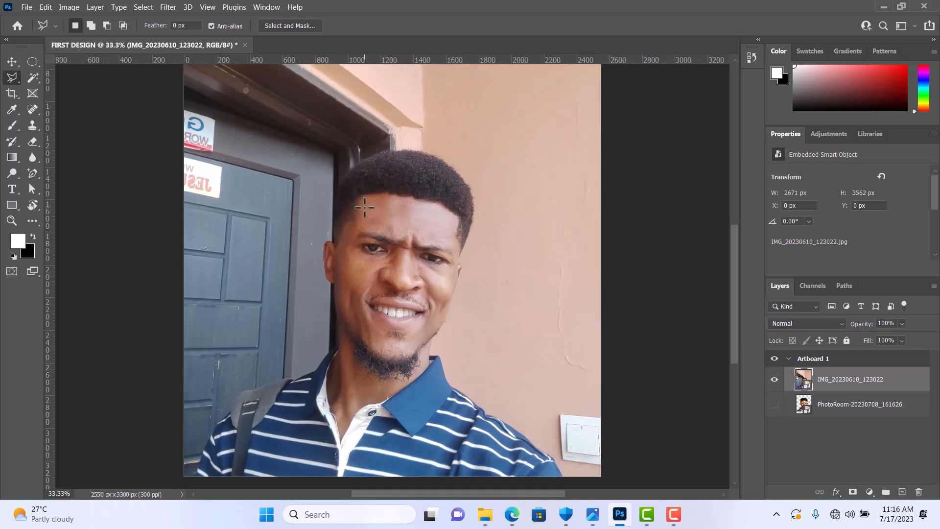
pyautogui.scroll(-1, 364, 207)
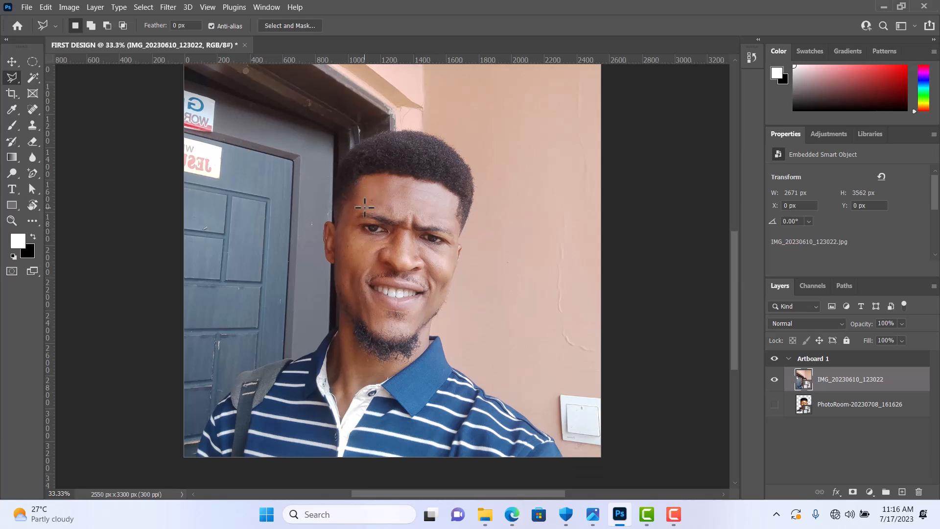
pyautogui.scroll(-1, 364, 208)
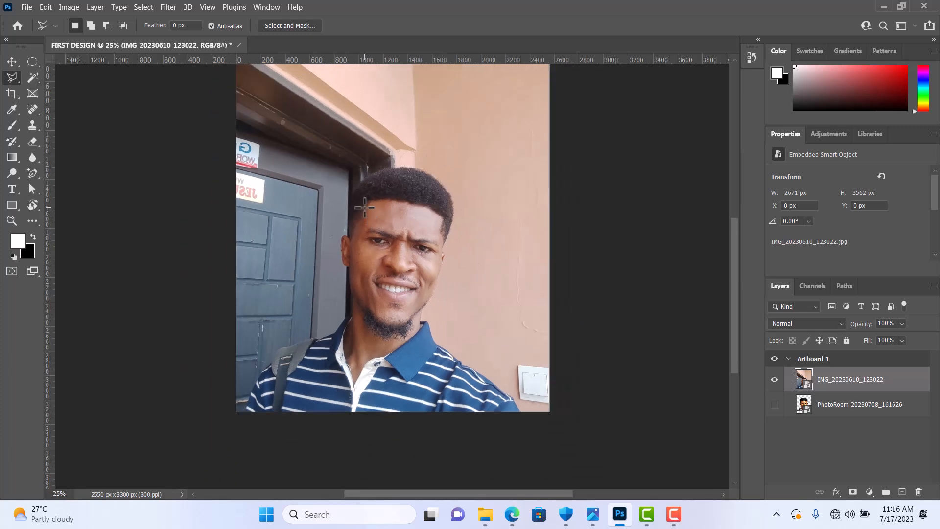
pyautogui.scroll(1, 365, 207)
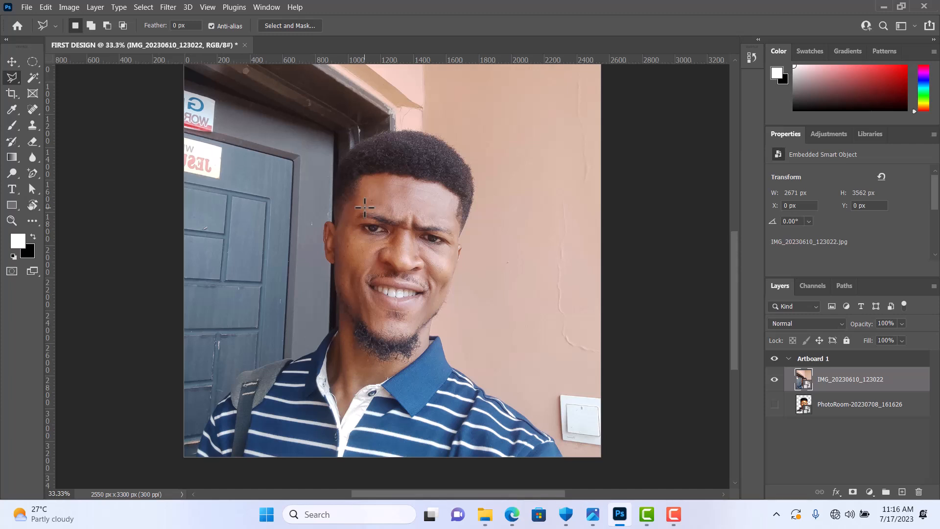
pyautogui.scroll(-1, 364, 208)
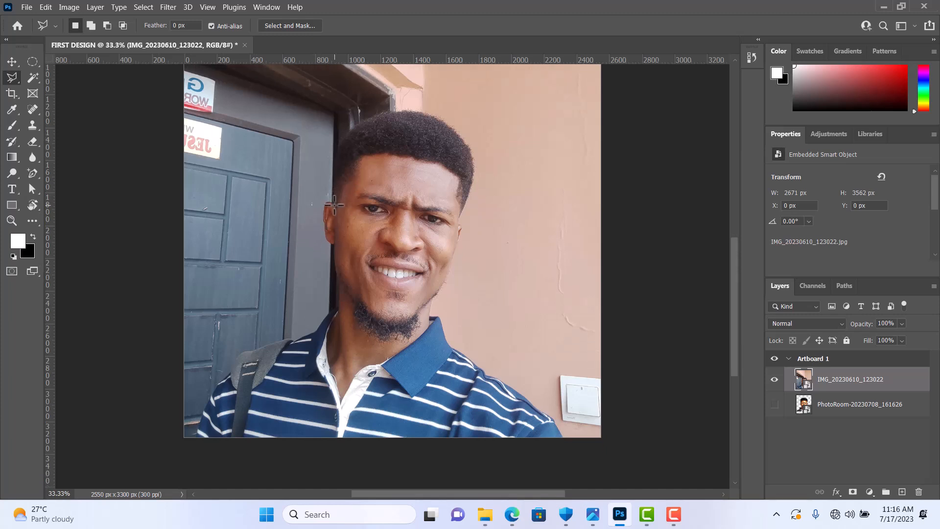
pyautogui.click(332, 186)
pyautogui.click(335, 163)
pyautogui.click(340, 140)
pyautogui.click(358, 126)
pyautogui.click(418, 112)
pyautogui.click(447, 124)
pyautogui.click(470, 149)
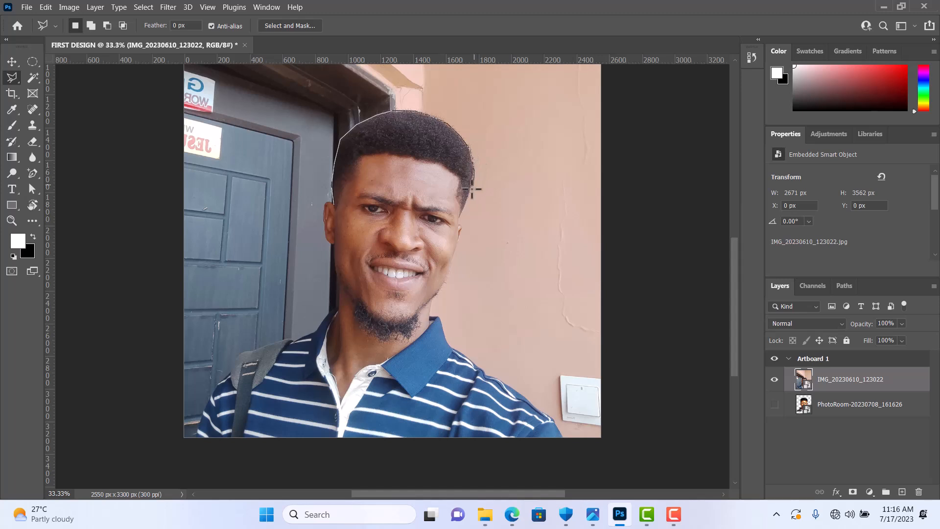
# Step: Continue the polygonal outline from the side of the hair down past the cheek and jaw to the neck
pyautogui.click(465, 201)
pyautogui.click(458, 229)
pyautogui.click(460, 226)
pyautogui.click(451, 267)
pyautogui.click(444, 282)
pyautogui.click(437, 295)
pyautogui.click(432, 298)
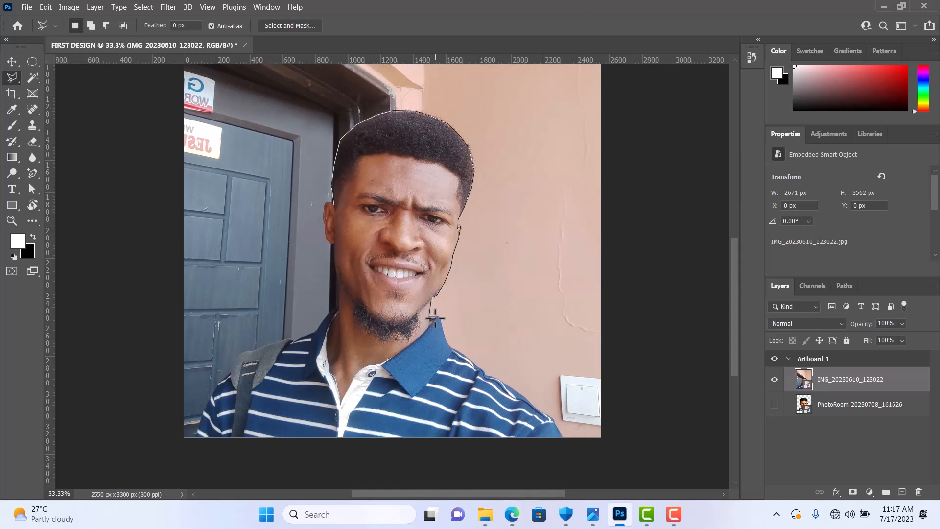
# Step: Carry the polygonal outline over the shoulder, along the photo's lower edge and up the opposite side, closing it beside the ear
pyautogui.click(439, 319)
pyautogui.click(452, 350)
pyautogui.click(563, 438)
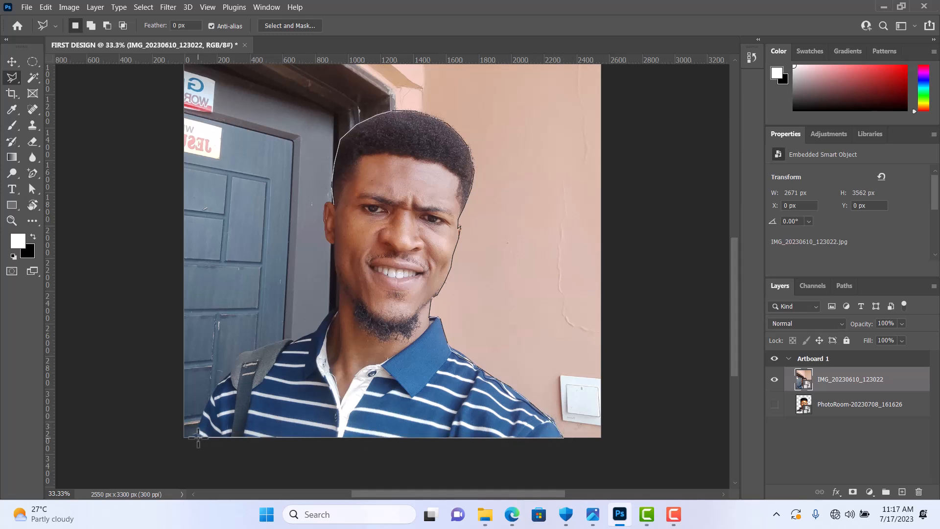
pyautogui.click(198, 437)
pyautogui.click(201, 416)
pyautogui.click(211, 397)
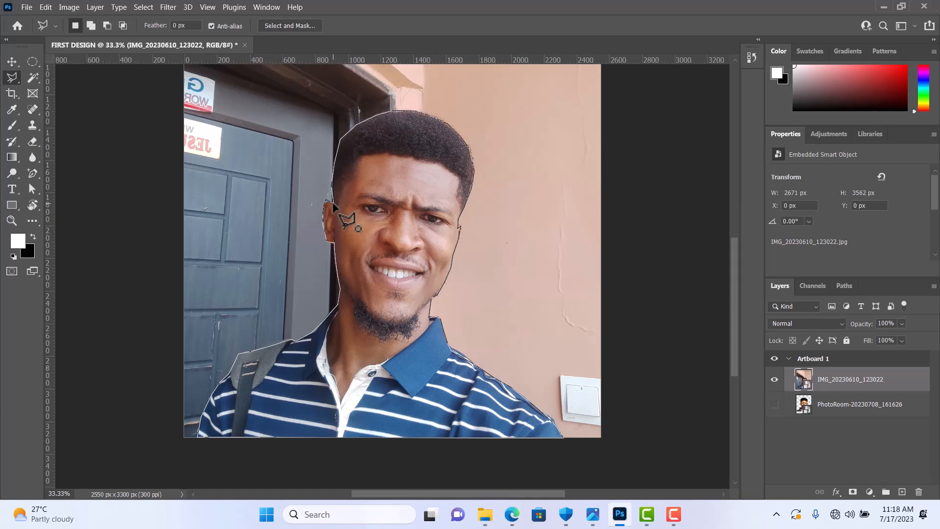
pyautogui.click(333, 205)
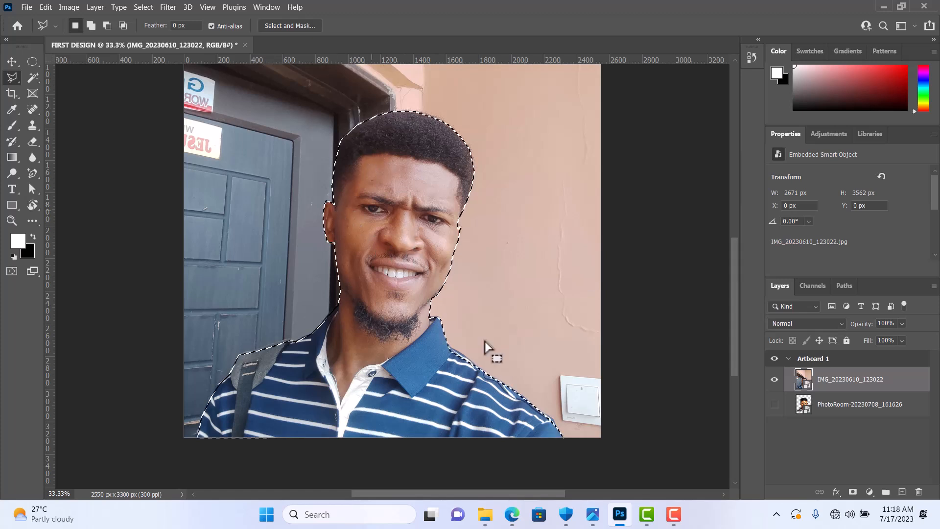
# Step: Mask the photo layer to the polygonal selection and feather the mask edge by 12.8 px
pyautogui.click(856, 493)
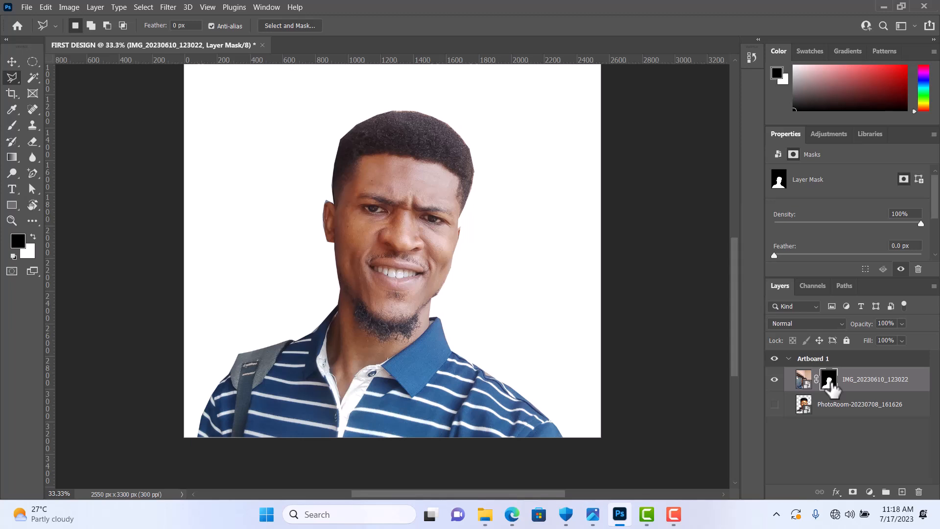
pyautogui.doubleClick(830, 387)
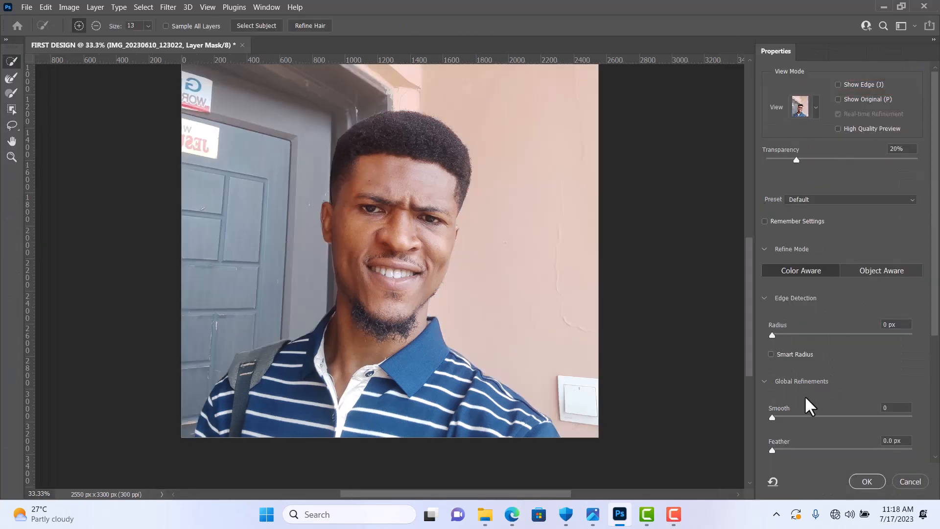
pyautogui.moveTo(772, 449); pyautogui.dragTo(830, 452)
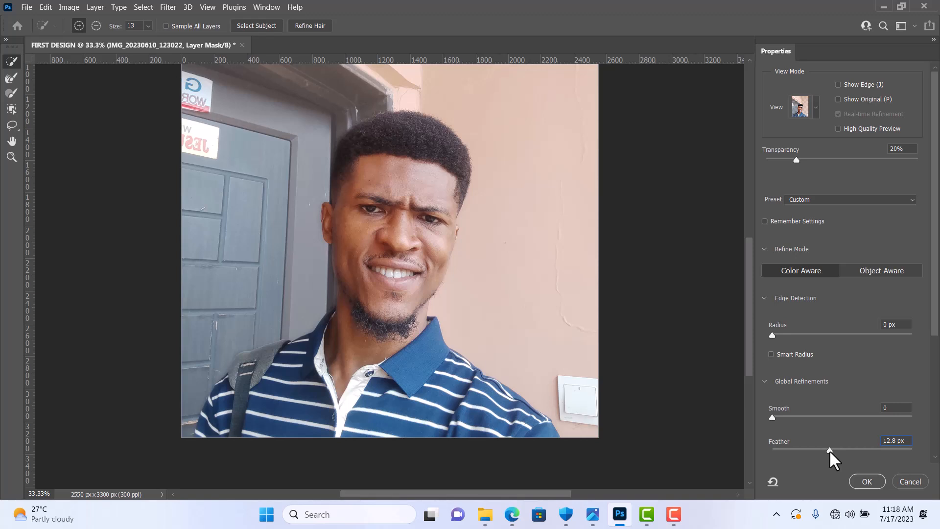
pyautogui.click(867, 482)
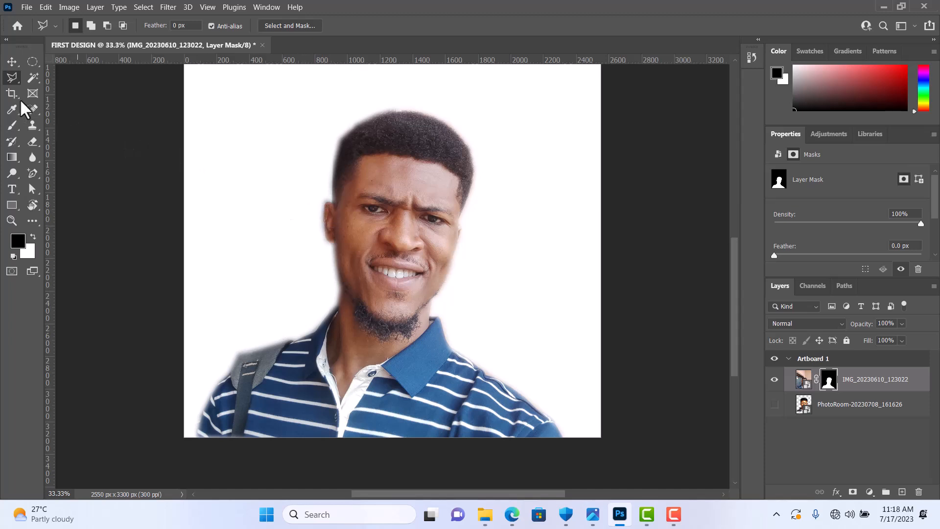
# Step: Undo the mask feathering, the layer mask and the polygonal selection on the photo
pyautogui.rightClick(17, 82)
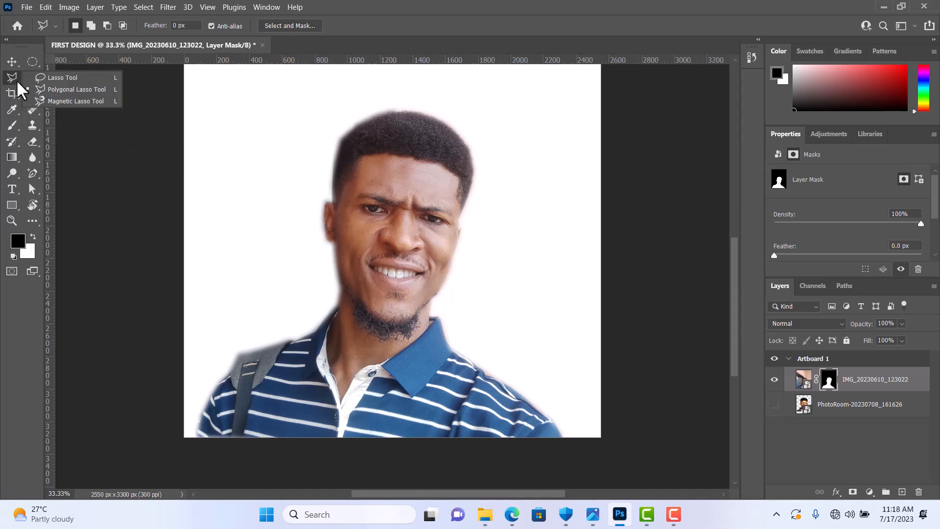
pyautogui.click(16, 80)
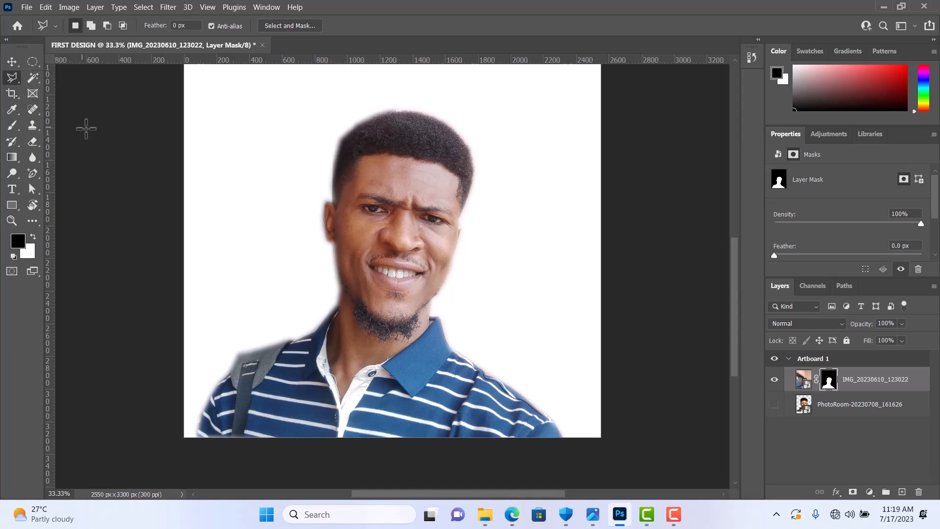
pyautogui.hotkey('ctrl', 'z')
pyautogui.hotkey('ctrl', 'z')
pyautogui.hotkey('ctrl', 'z')
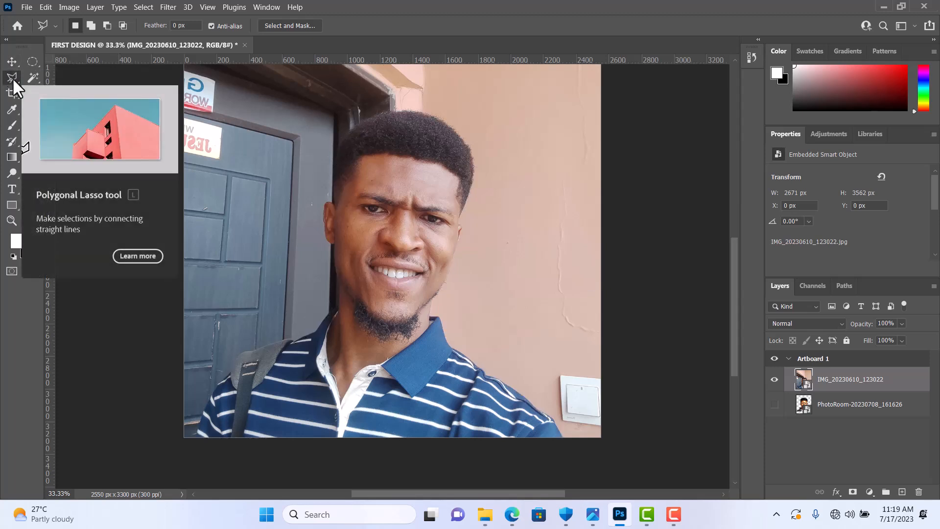
# Step: Select the man automatically using the Quick Selection tool's Select Subject command, and mask the photo layer to that selection
pyautogui.click(36, 59)
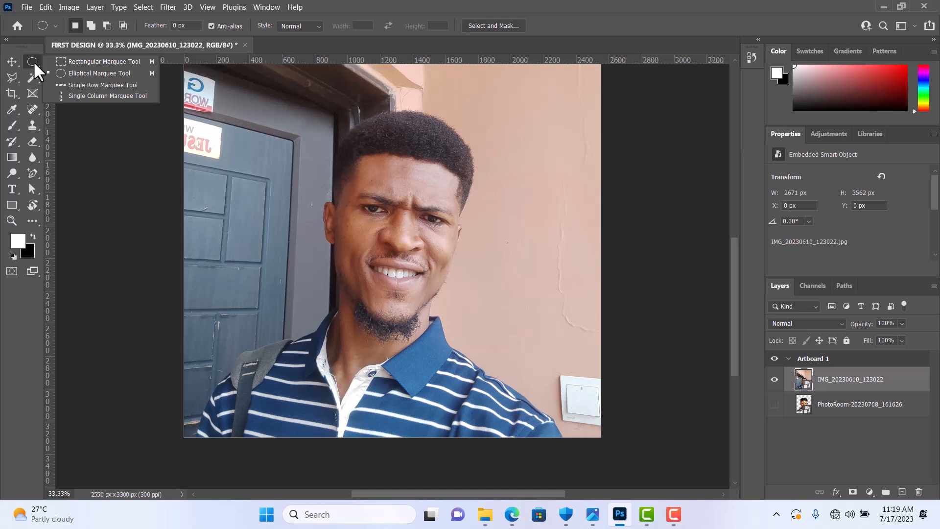
pyautogui.click(34, 77)
pyautogui.click(34, 77)
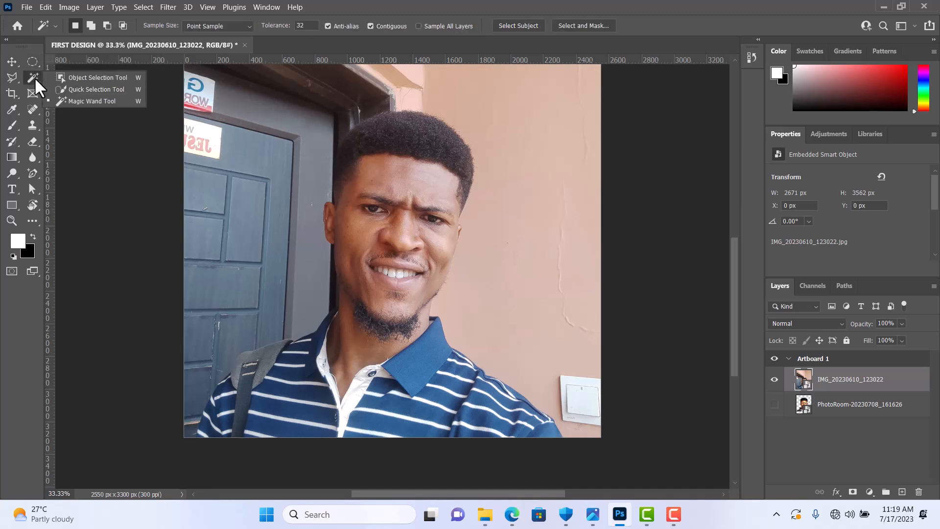
pyautogui.click(91, 88)
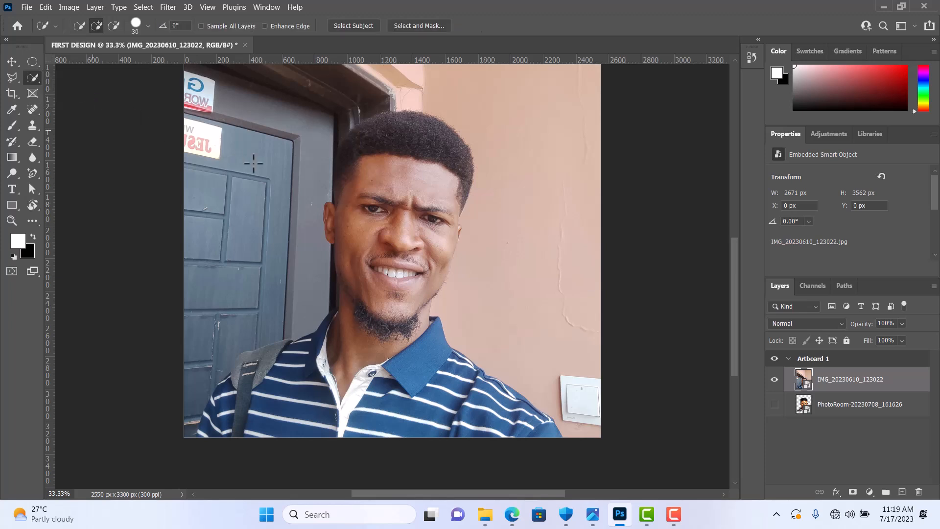
pyautogui.click(353, 25)
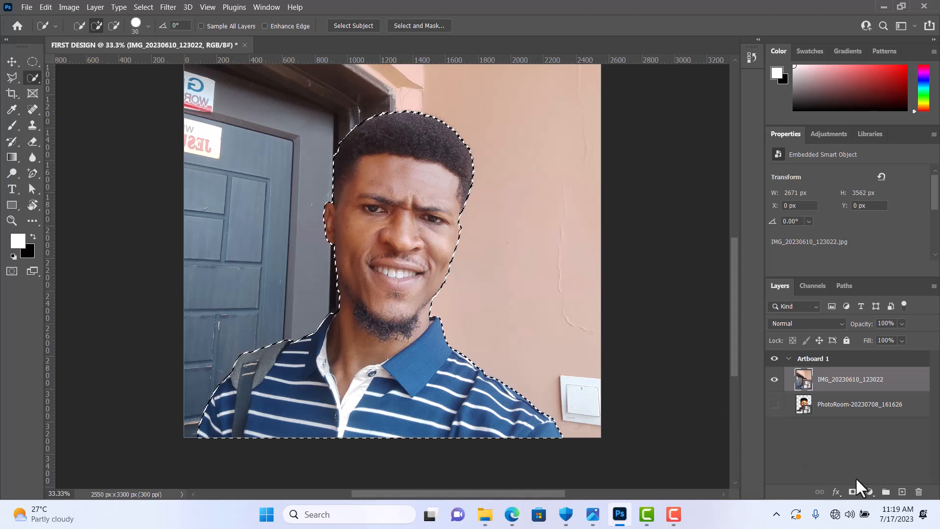
pyautogui.click(852, 492)
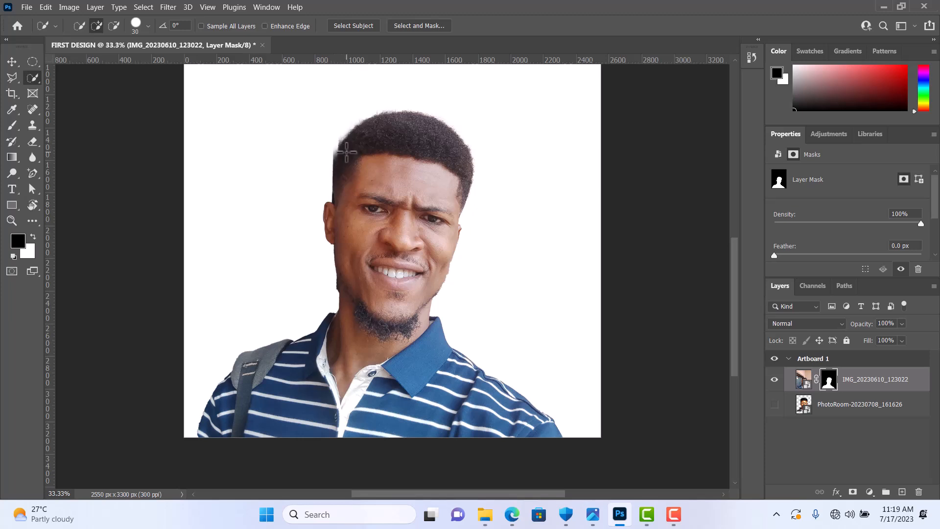
# Step: Undo the subject layer mask and deselect the man
pyautogui.hotkey('ctrl', 'z')
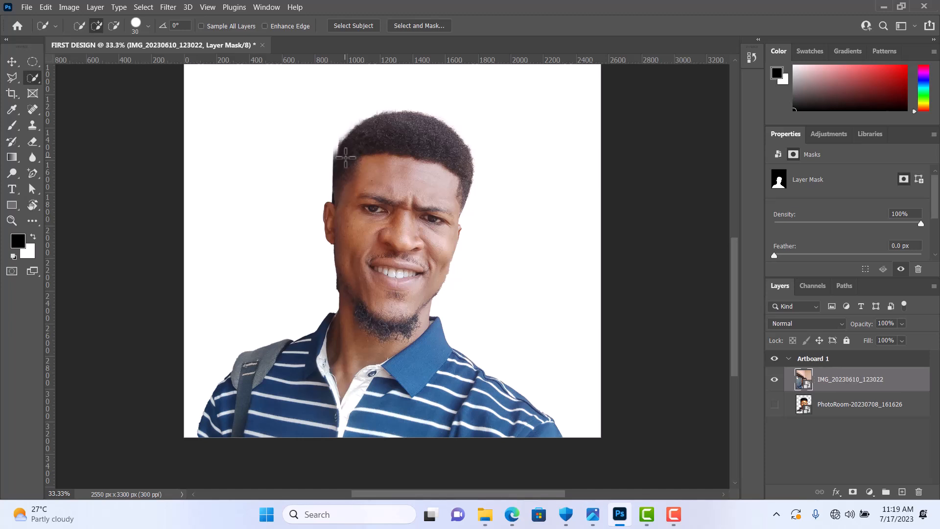
pyautogui.hotkey('ctrl', 'd')
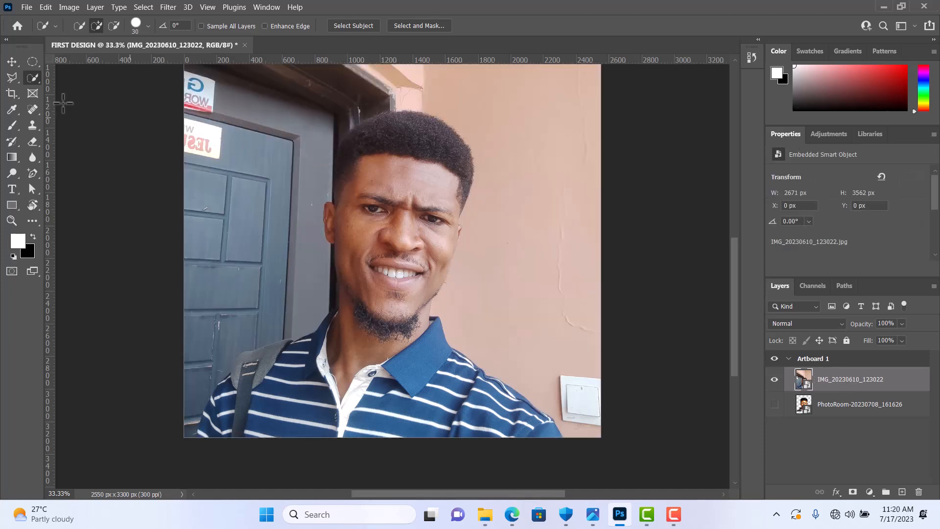
# Step: Try Magic Wand selections on the door frame and the plain wall, and clear them
pyautogui.rightClick(33, 78)
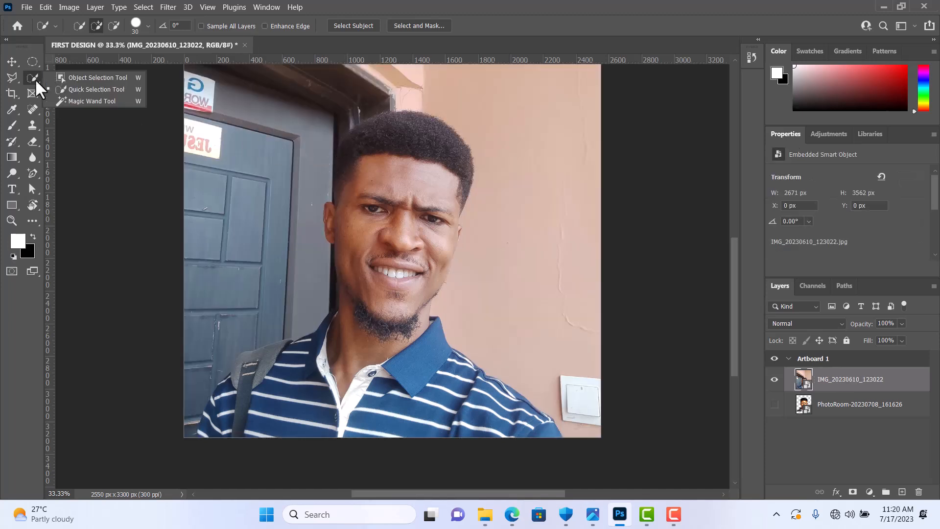
pyautogui.click(95, 99)
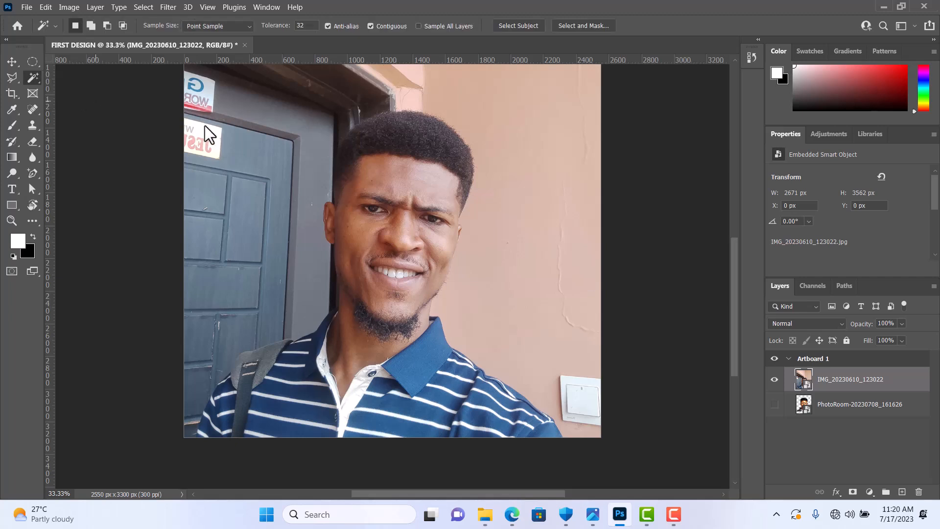
pyautogui.click(294, 145)
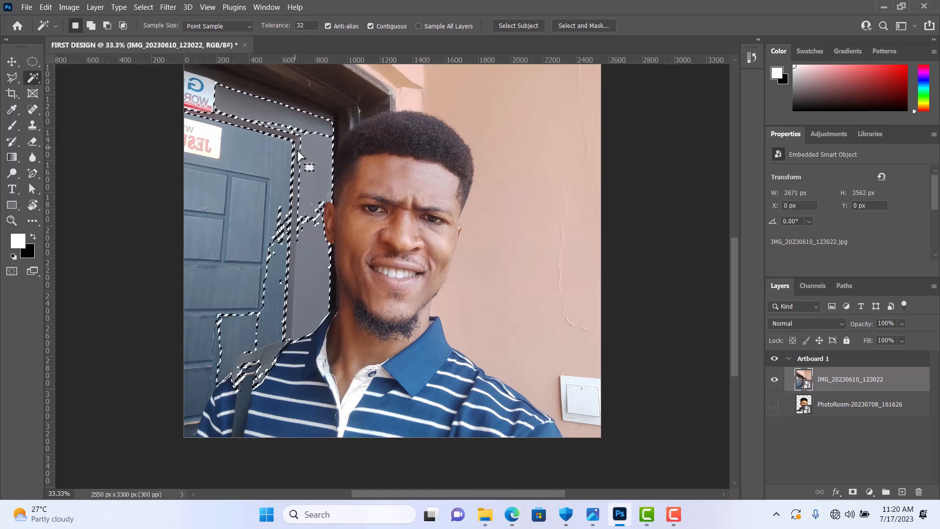
pyautogui.click(548, 110)
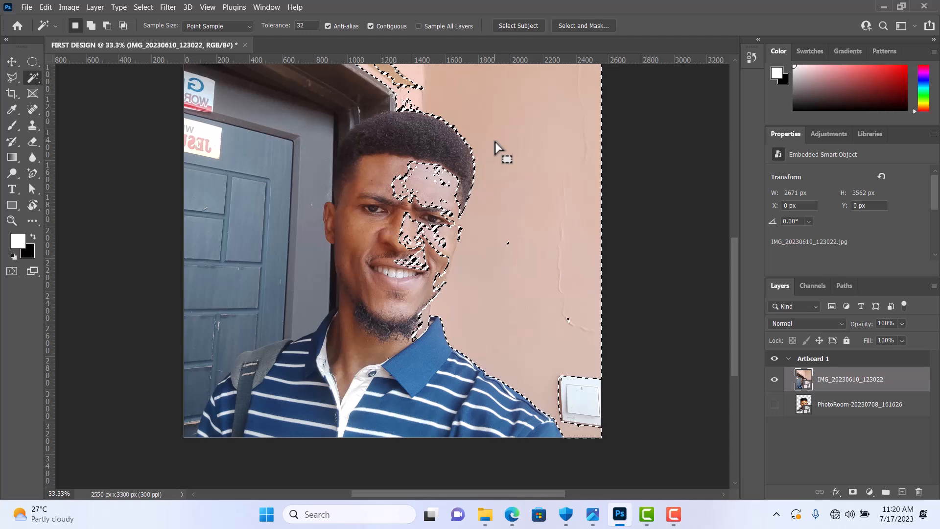
pyautogui.hotkey('ctrl', 'z')
pyautogui.hotkey('ctrl', 'd')
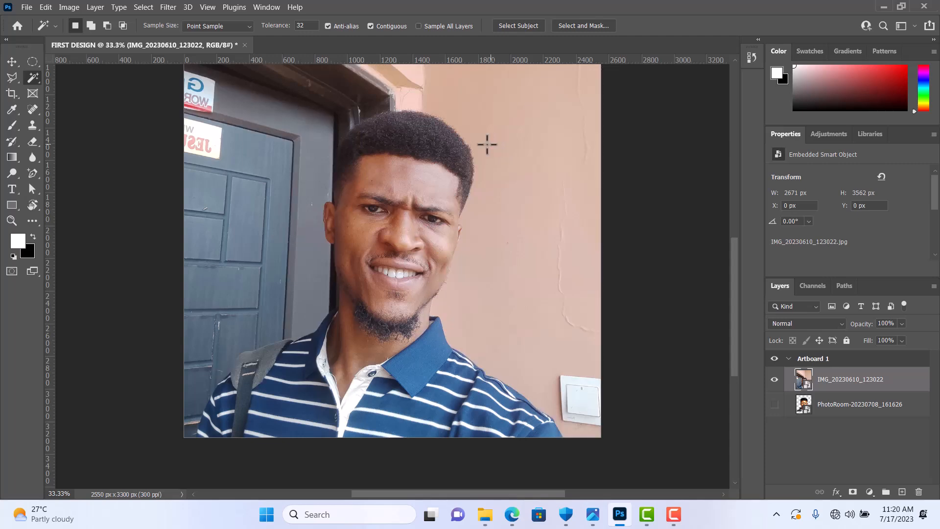
# Step: Review the Lasso, Marquee and Magic Wand tool variants and return to the Move tool
pyautogui.click(12, 62)
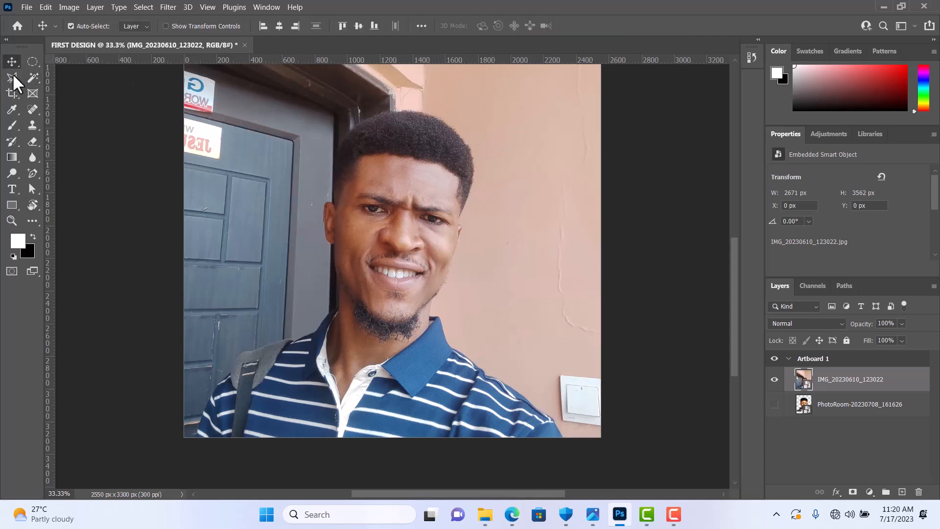
pyautogui.click(12, 77)
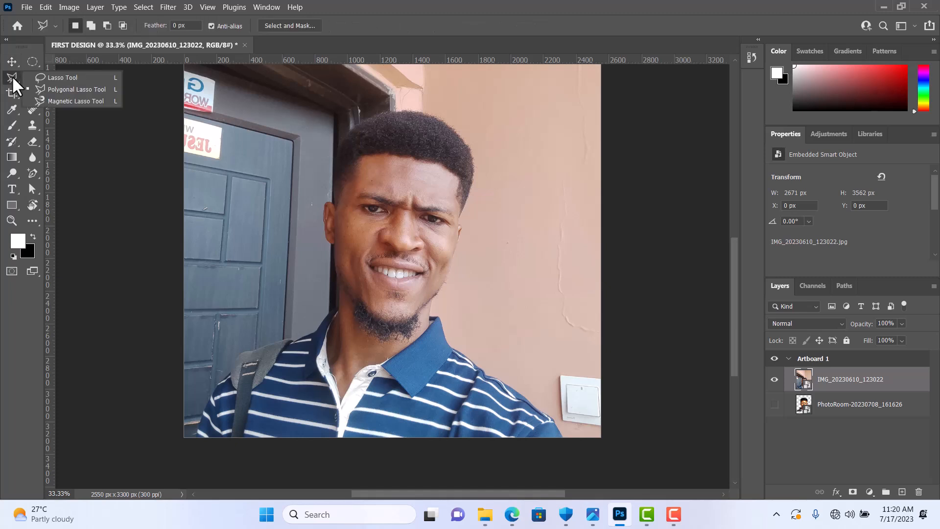
pyautogui.click(31, 60)
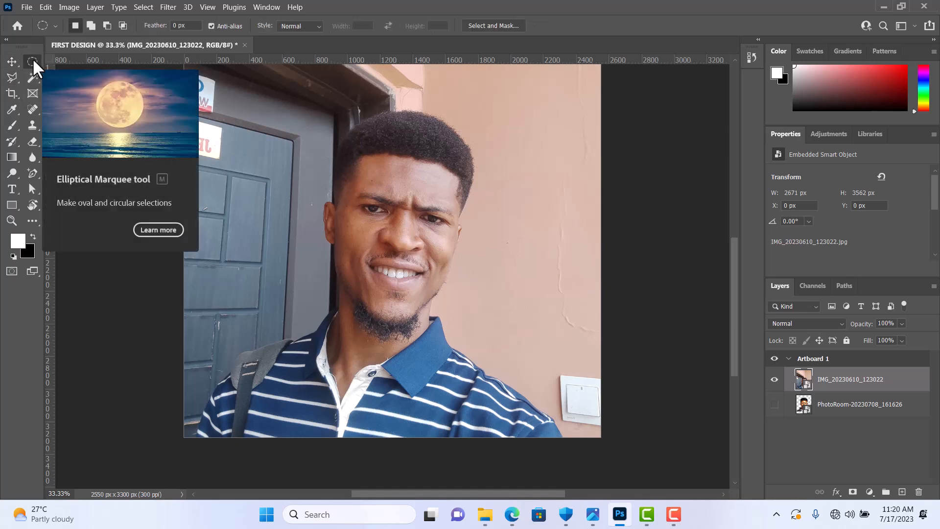
pyautogui.click(32, 58)
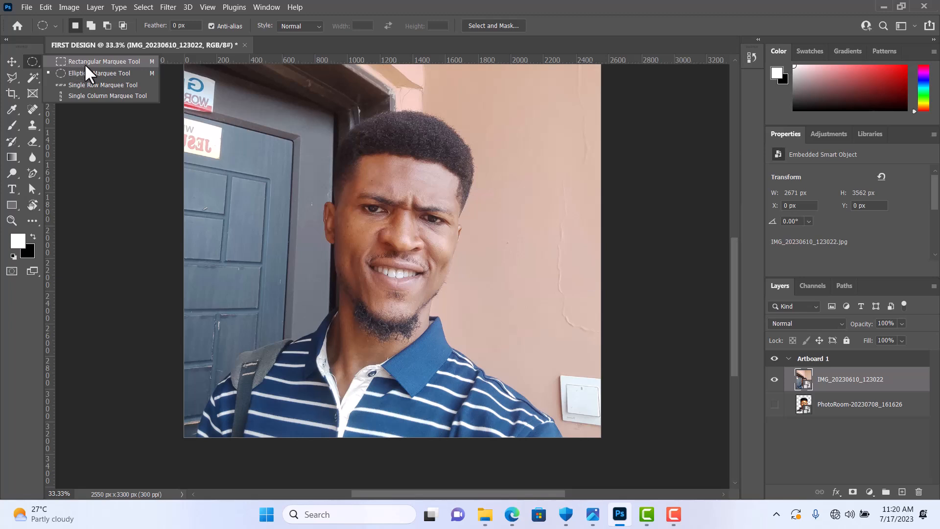
pyautogui.click(33, 78)
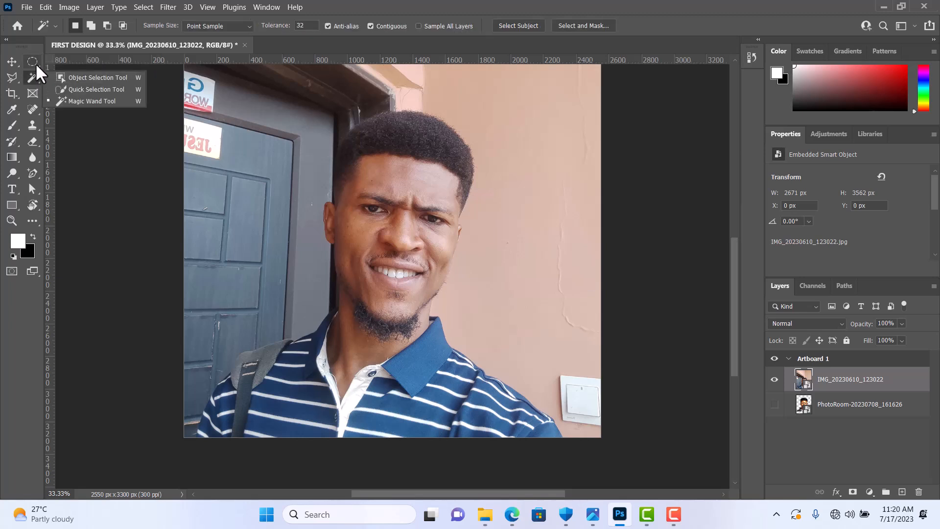
pyautogui.click(16, 62)
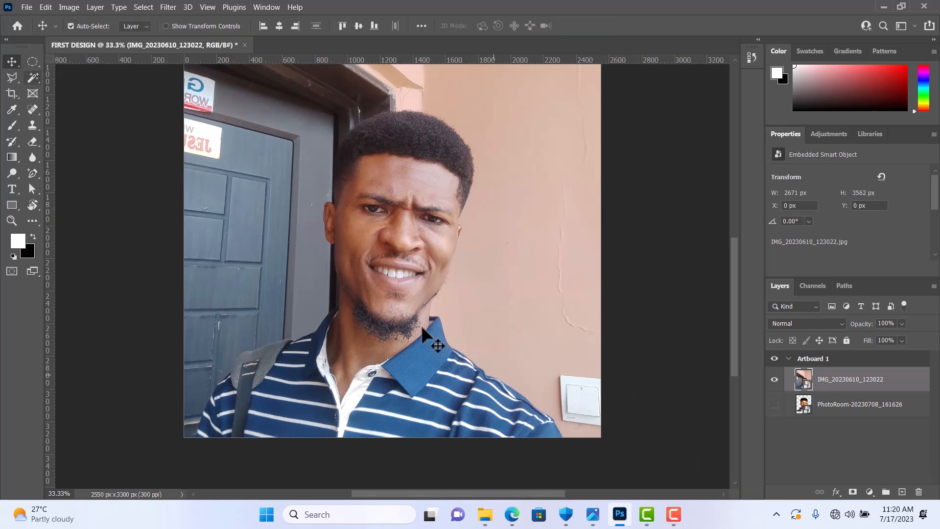